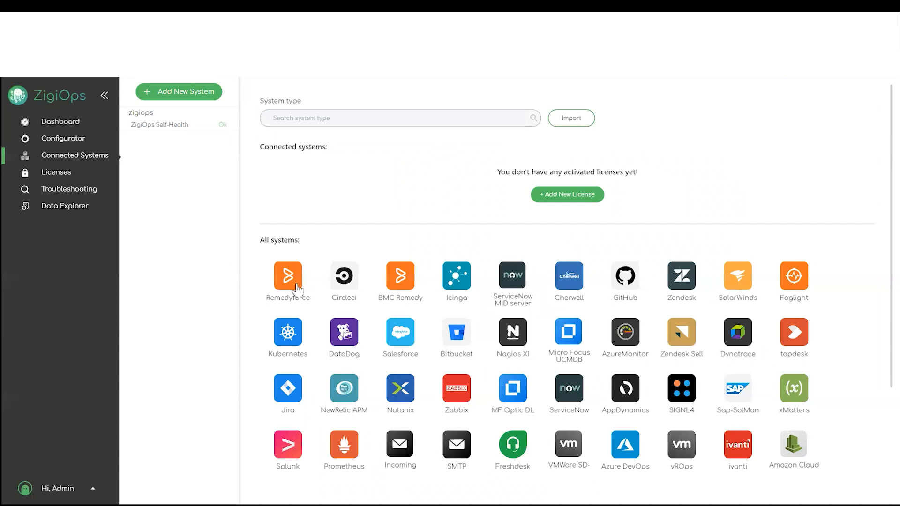
scroll(548, 344, "down", 2)
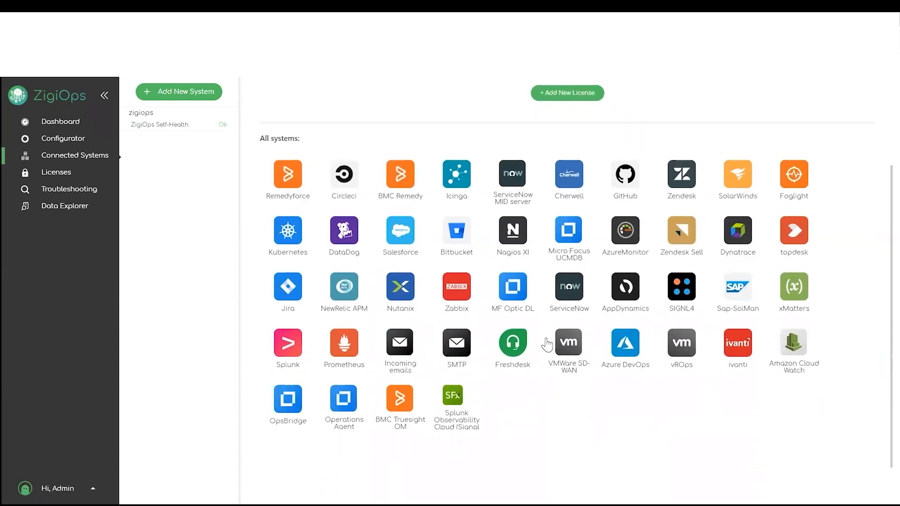
scroll(546, 345, "up", 2)
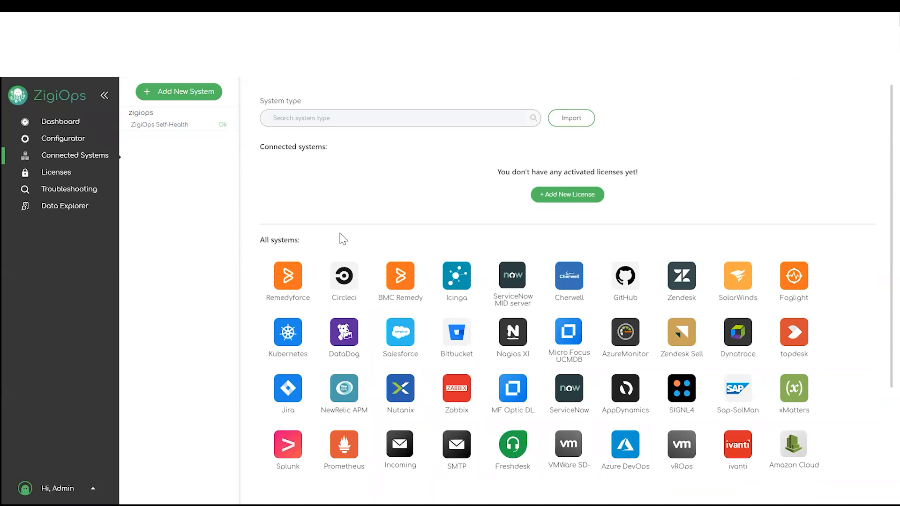
left_click(311, 115)
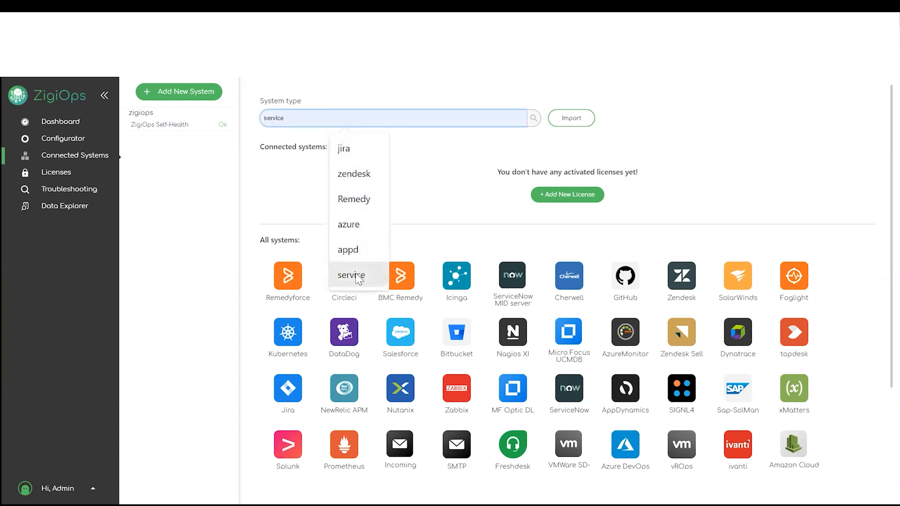
left_click(200, 131)
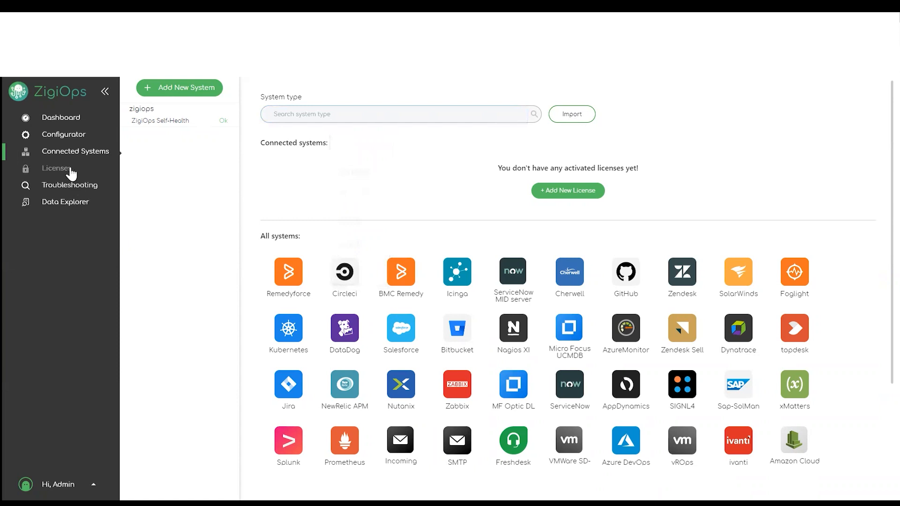
- From the Configurator, browse the integration template catalogue by scrolling through it
left_click(60, 135)
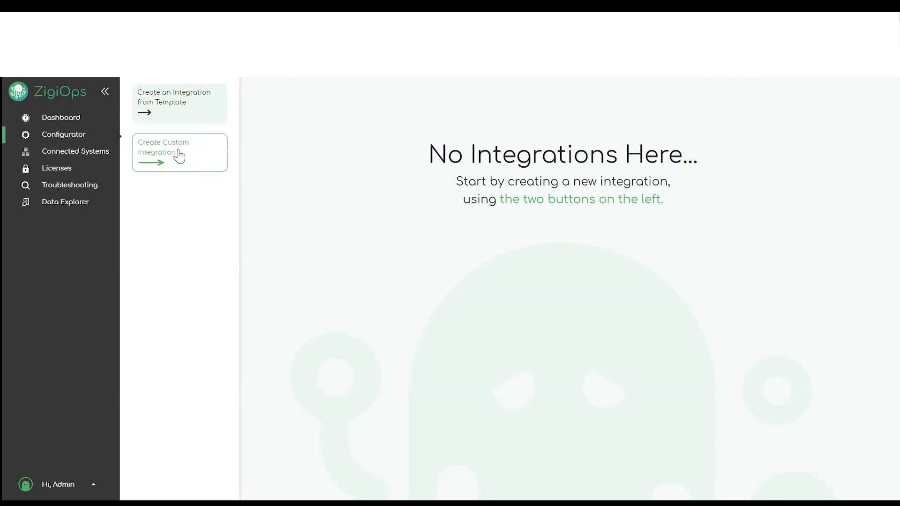
left_click(178, 103)
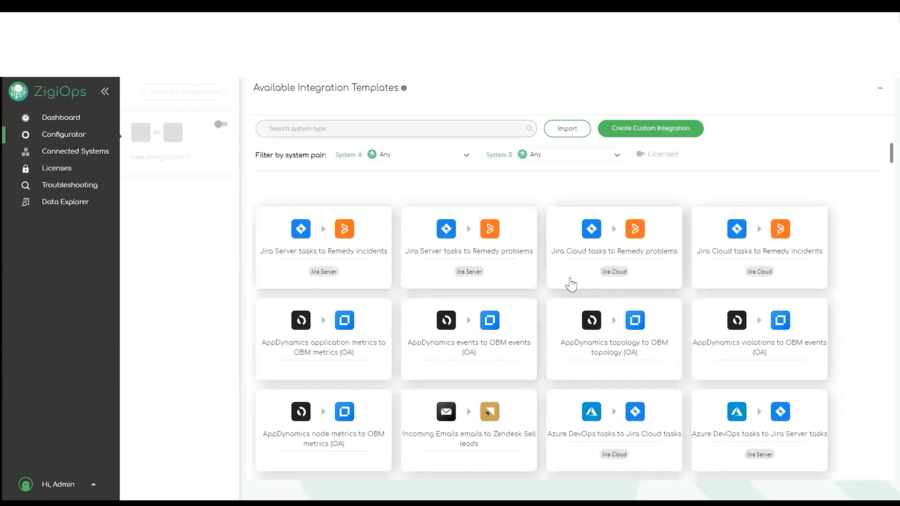
scroll(562, 284, "down", 9)
scroll(603, 296, "down", 15)
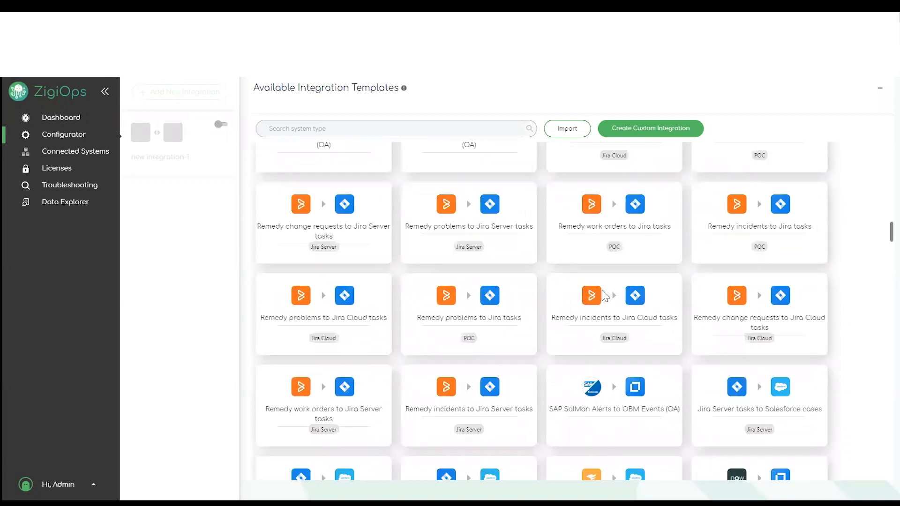
scroll(602, 296, "down", 5)
scroll(603, 296, "down", 5)
scroll(602, 297, "up", 16)
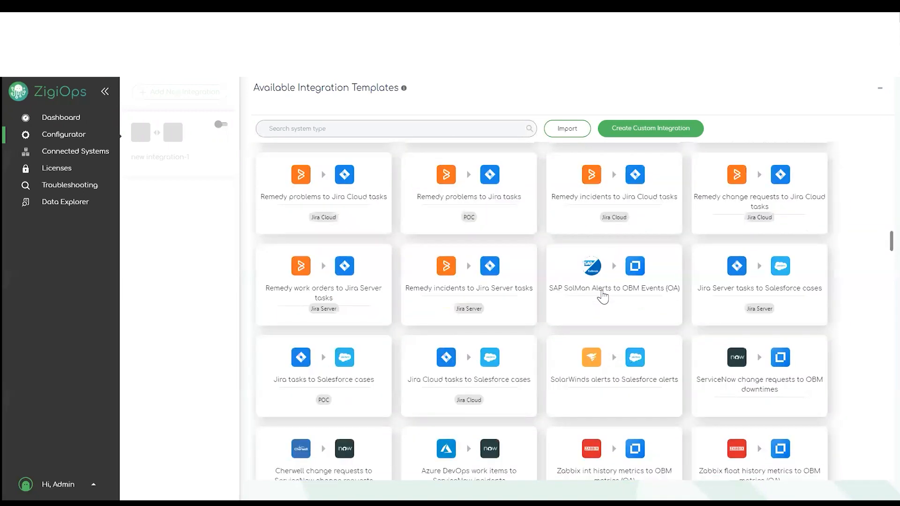
scroll(602, 296, "up", 15)
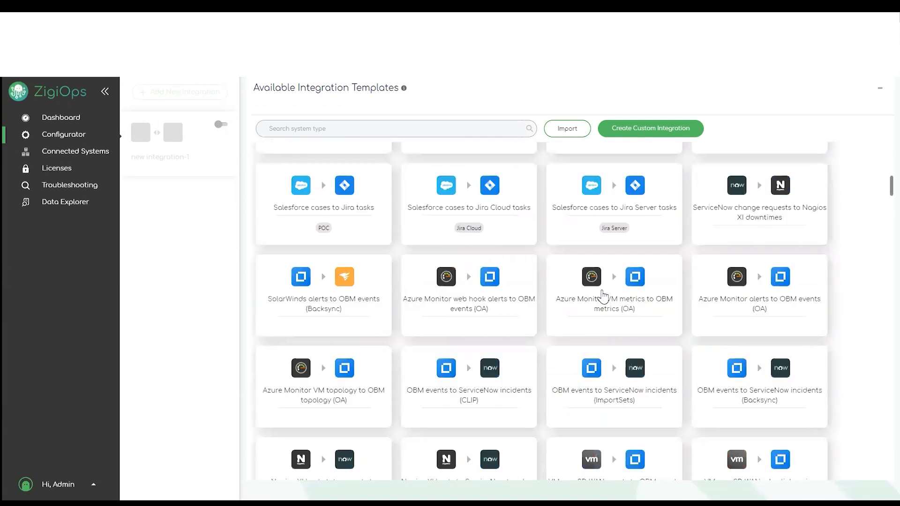
scroll(602, 296, "up", 2)
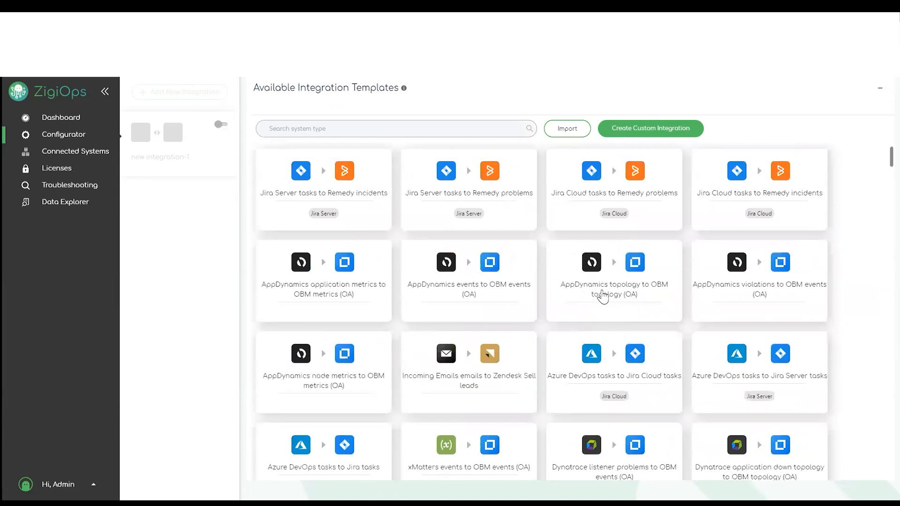
scroll(603, 296, "up", 2)
- Try the System A and System B template filters, then close them without filtering
left_click(465, 155)
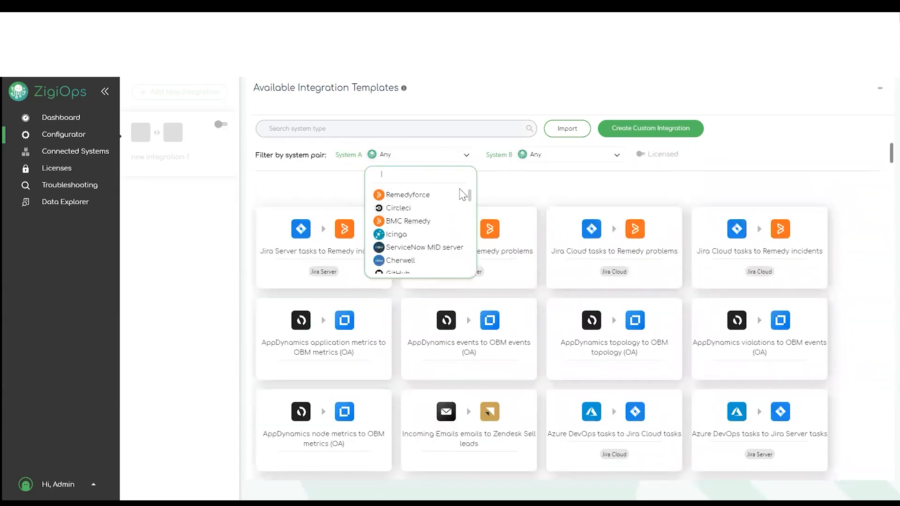
left_click(614, 160)
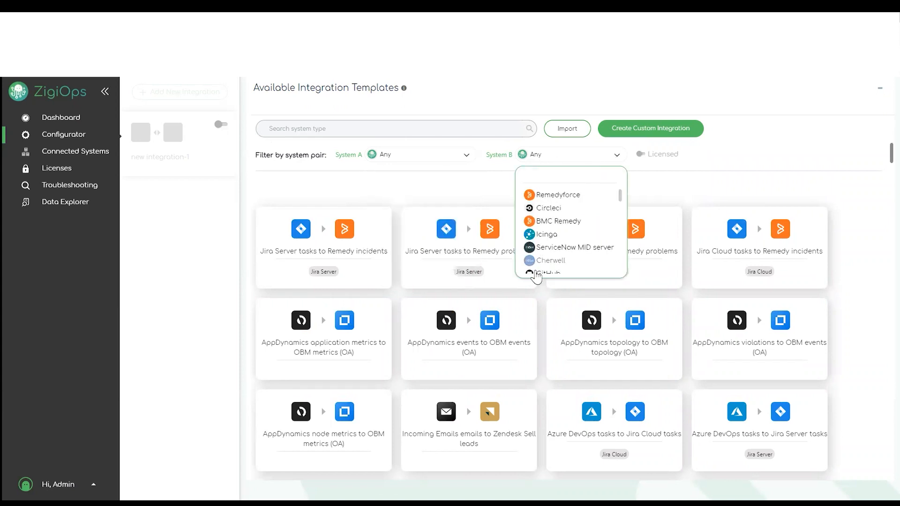
left_click(700, 165)
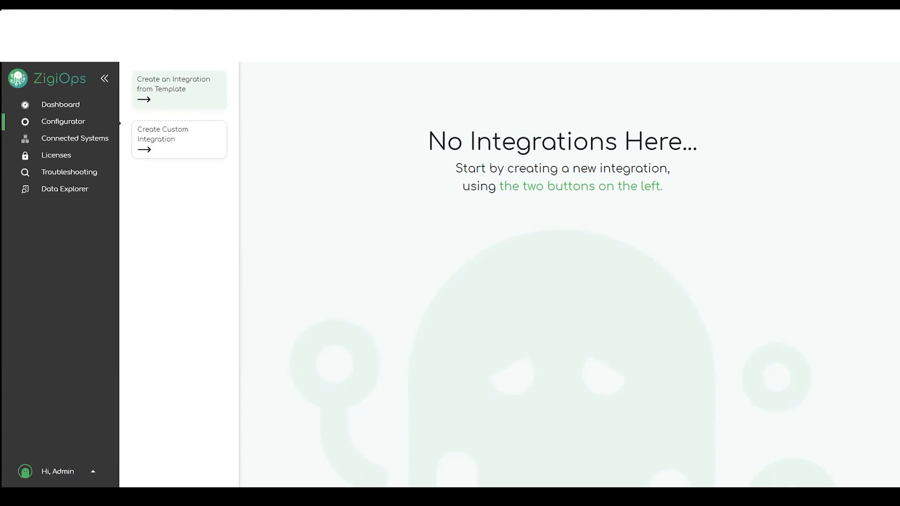
- Create ServiceNow connection new-snow-1 with the instance URL, username and password, and save it
left_click(89, 143)
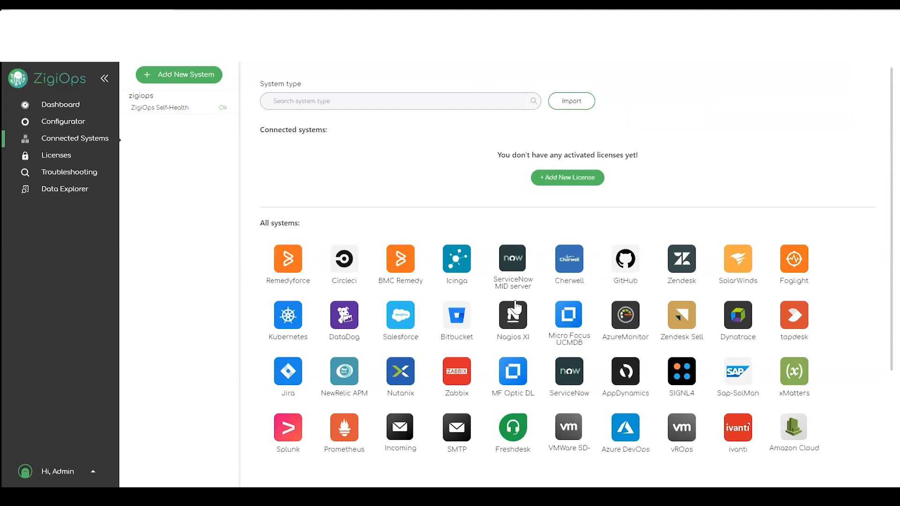
left_click(569, 374)
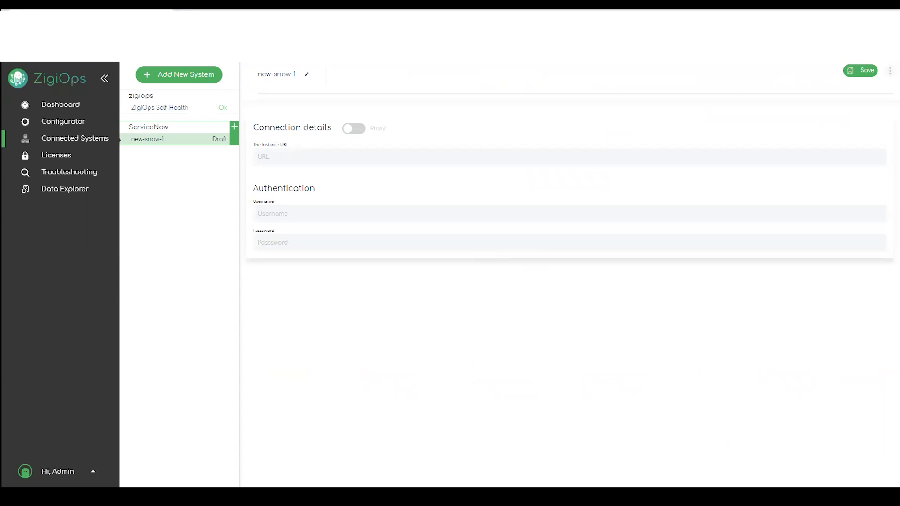
left_click(356, 156)
type("https://ven02853.service-now.com")
left_click(302, 215)
key("ctrl+v")
left_click(296, 244)
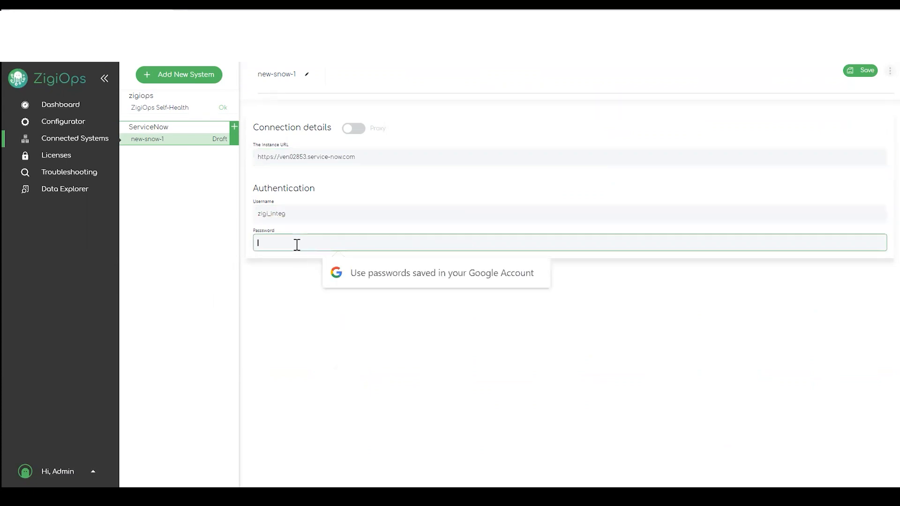
type("••••")
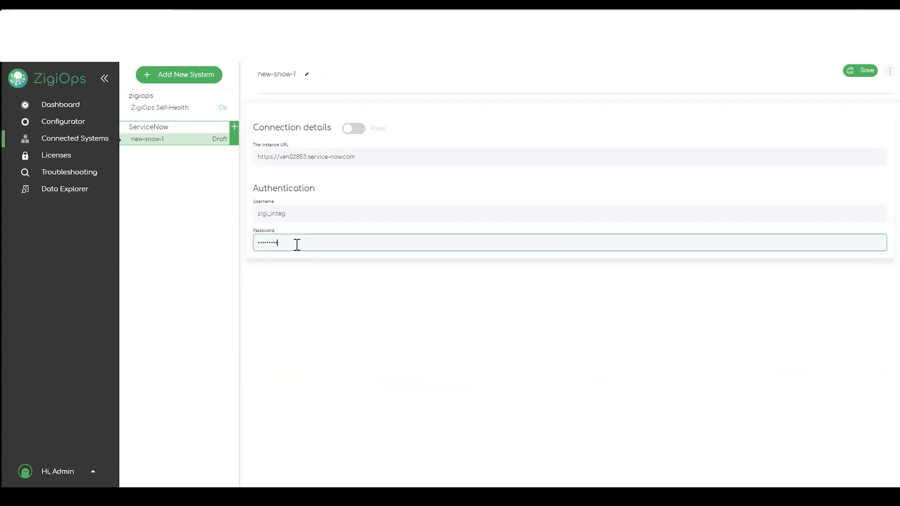
left_click(866, 72)
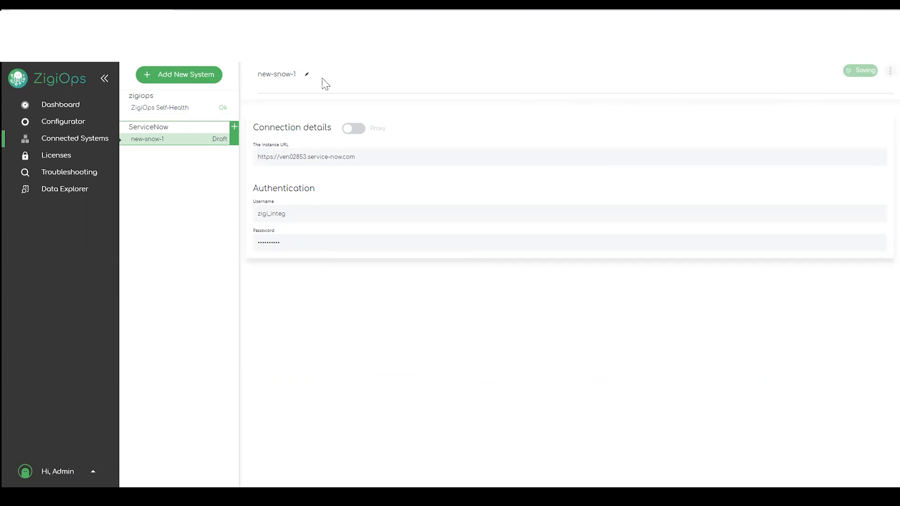
left_click(187, 77)
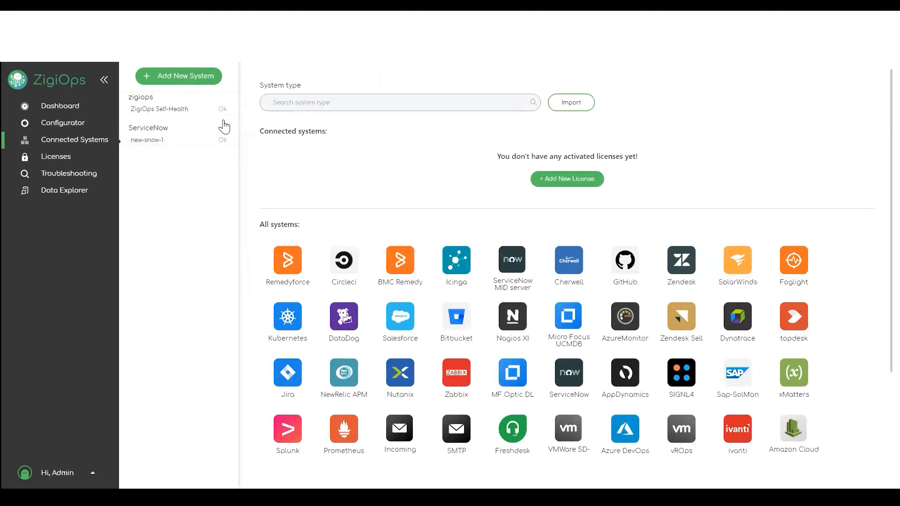
left_click(279, 372)
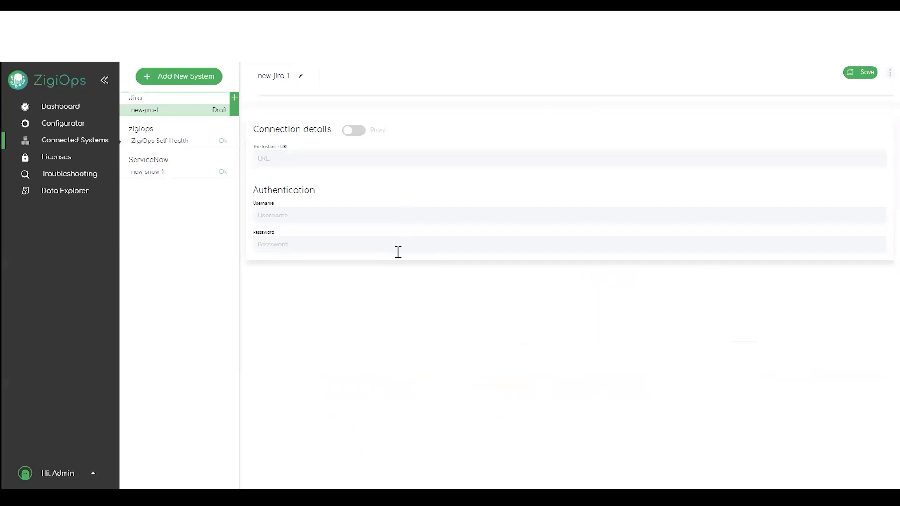
left_click(301, 156)
type("https://zigiwavetest.atlassian.net")
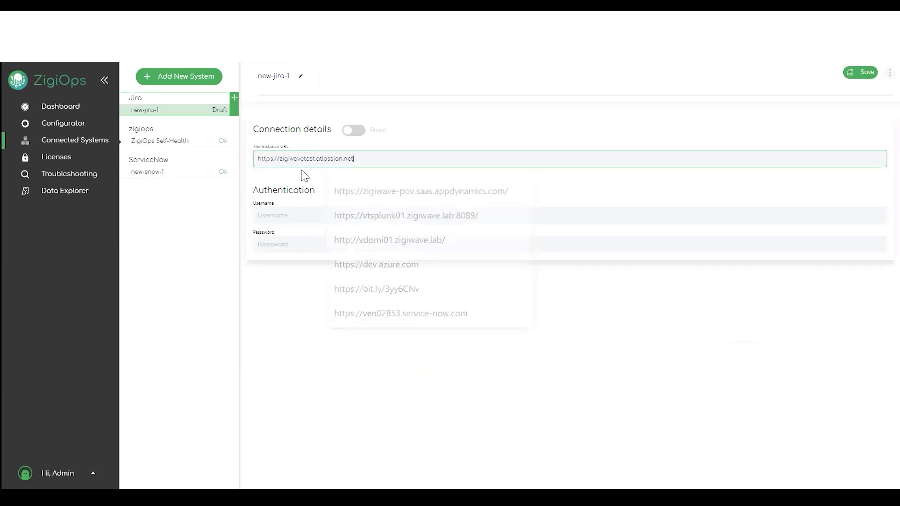
left_click(285, 209)
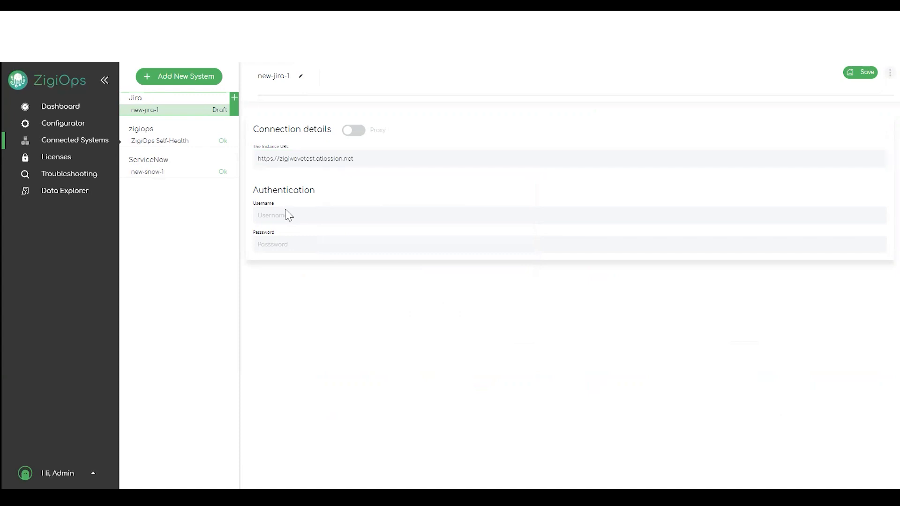
left_click(274, 217)
key("ctrl+v")
left_click(278, 244)
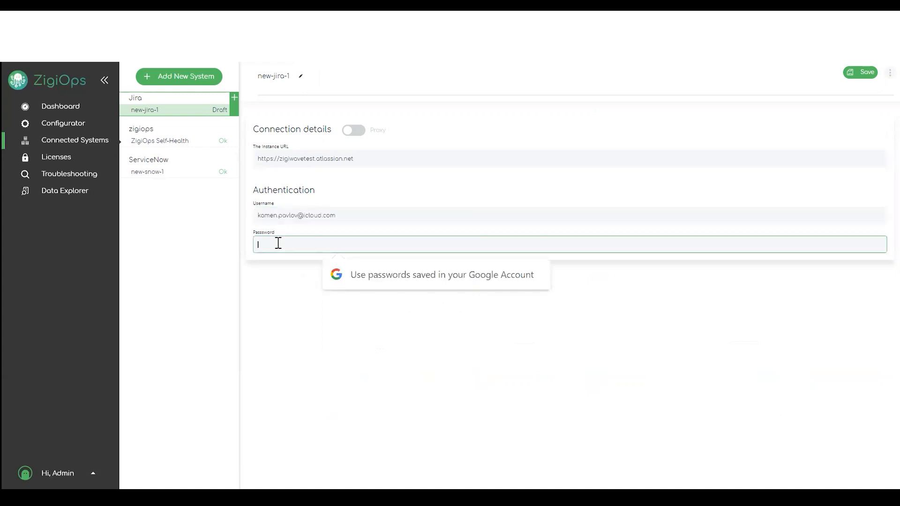
left_click(272, 180)
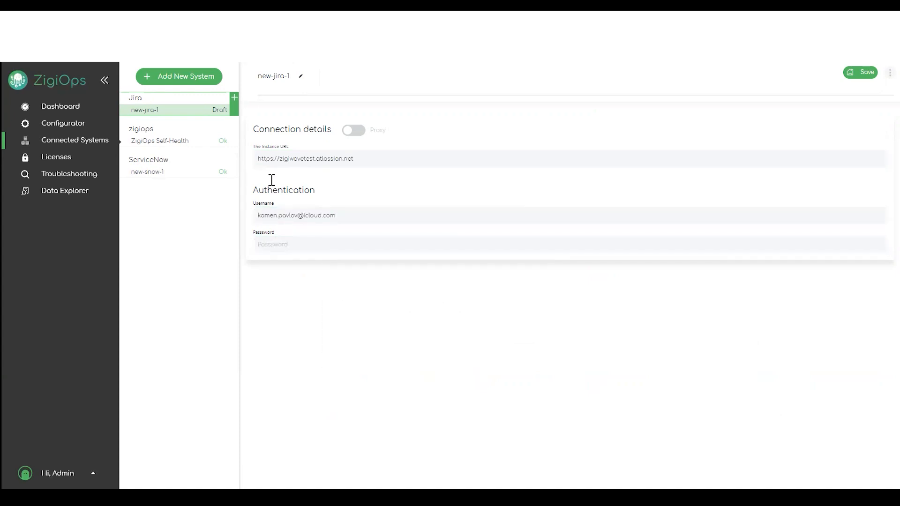
left_click(296, 241)
key("ctrl+v")
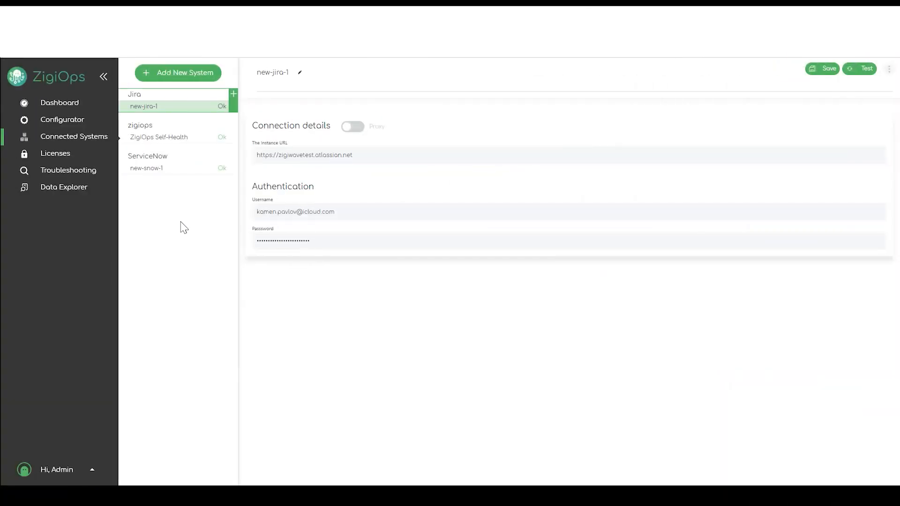
- Filter the integration templates to Jira as System A and ServiceNow as System B
left_click(65, 123)
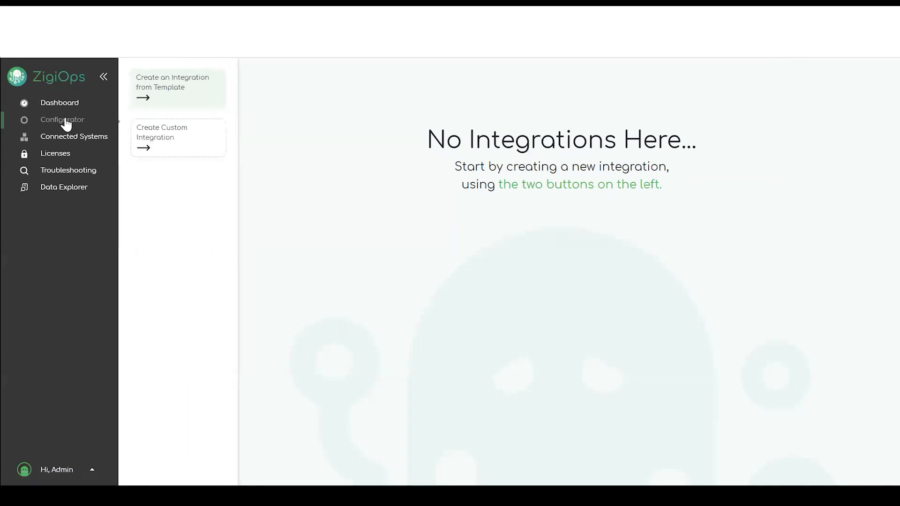
left_click(182, 89)
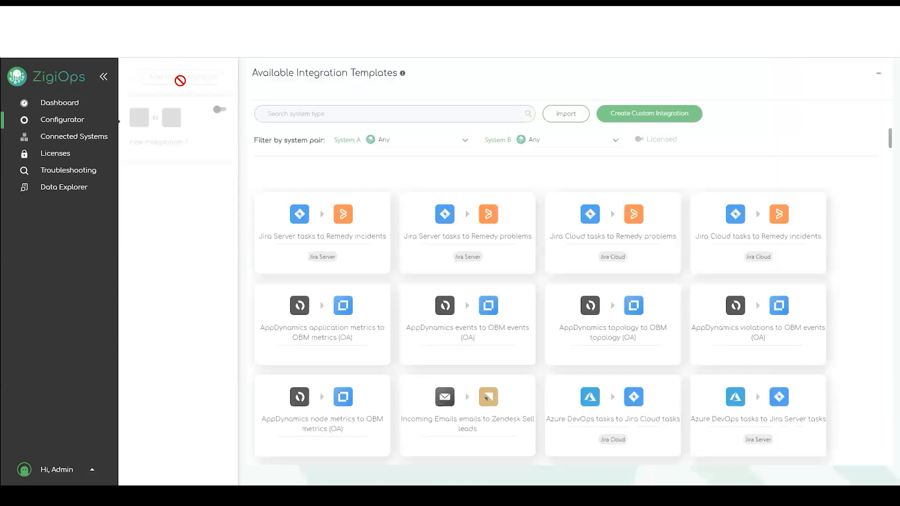
left_click(465, 140)
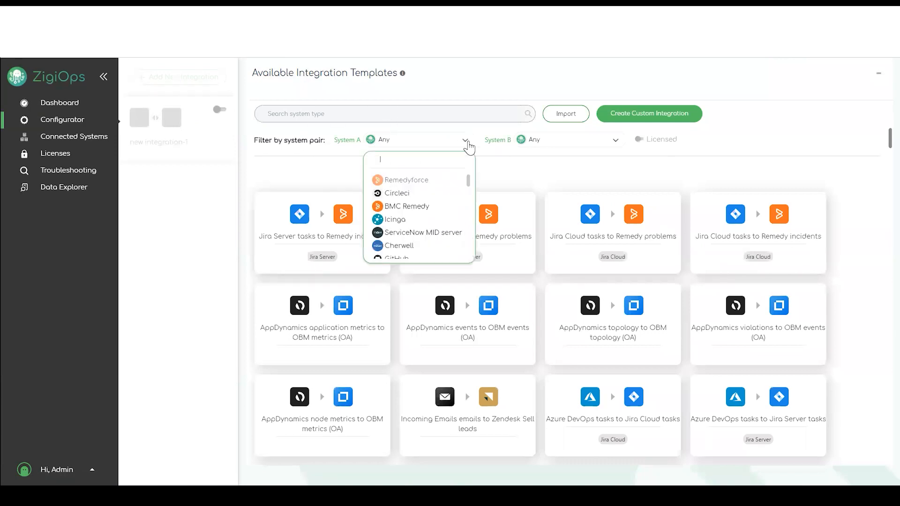
type("jira")
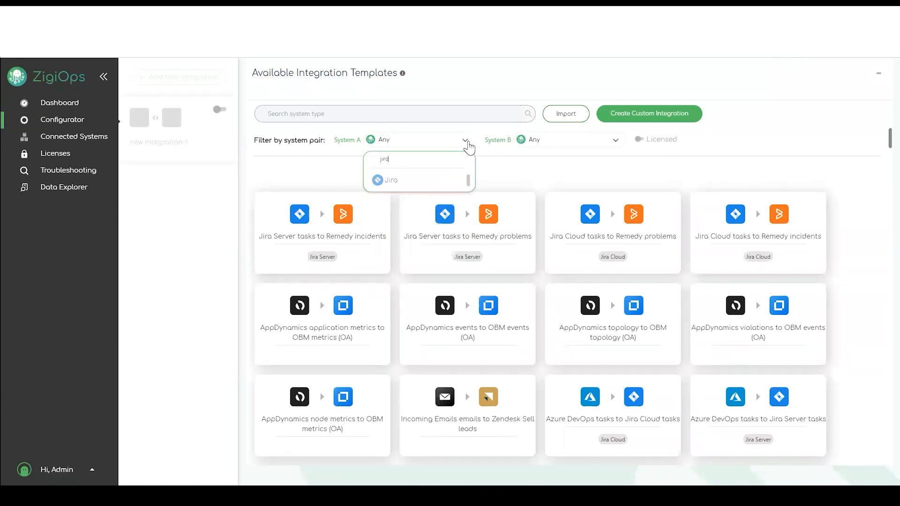
left_click(428, 184)
left_click(612, 143)
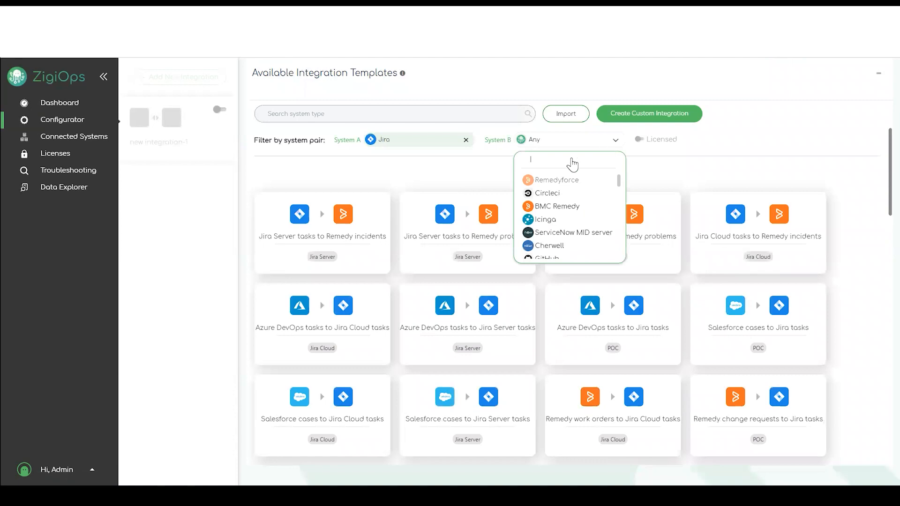
type("service")
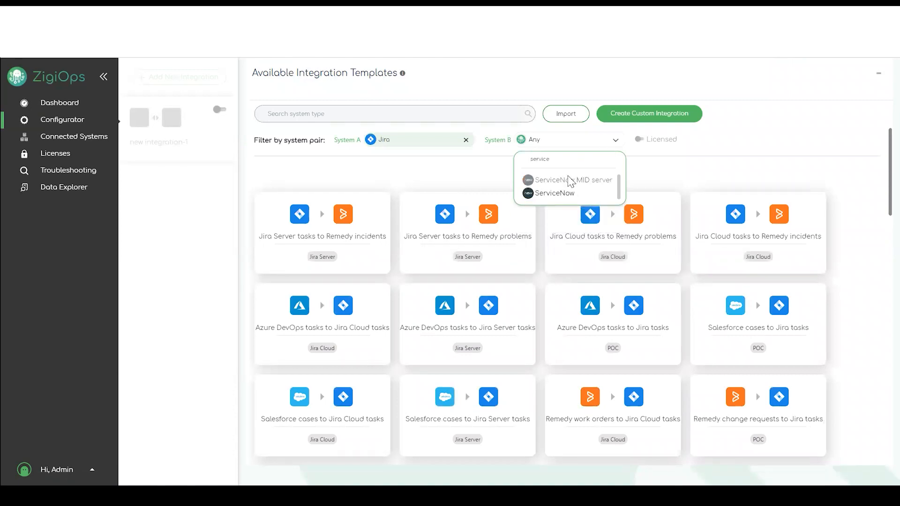
left_click(563, 194)
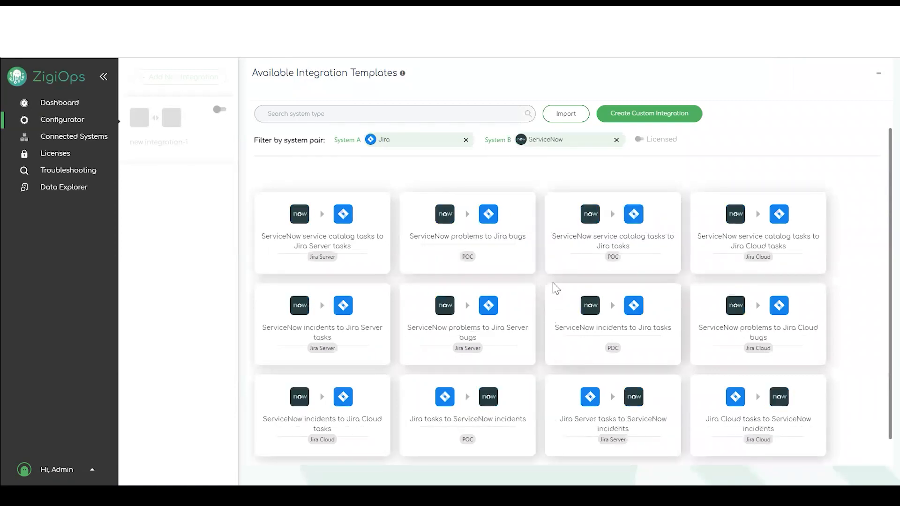
mouse_move(515, 415)
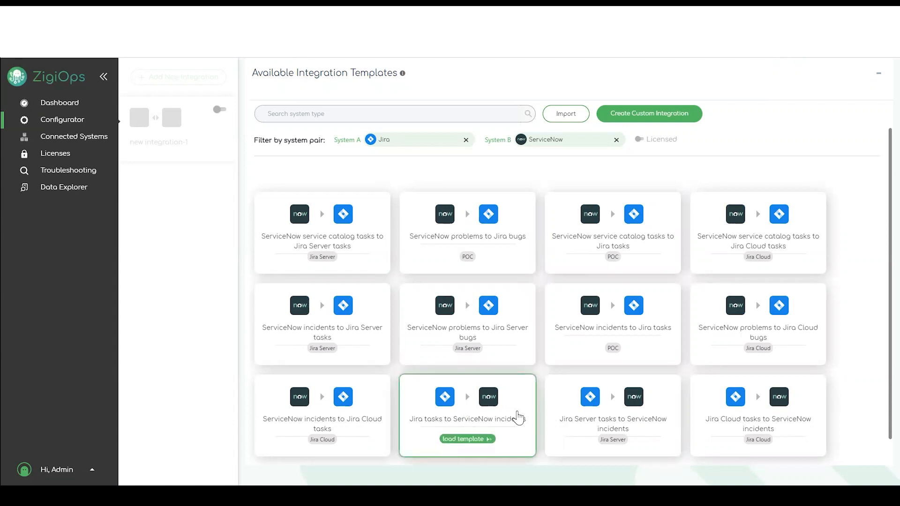
- Load the Jira tasks to ServiceNow incidents template, keeping its integration name
left_click(478, 439)
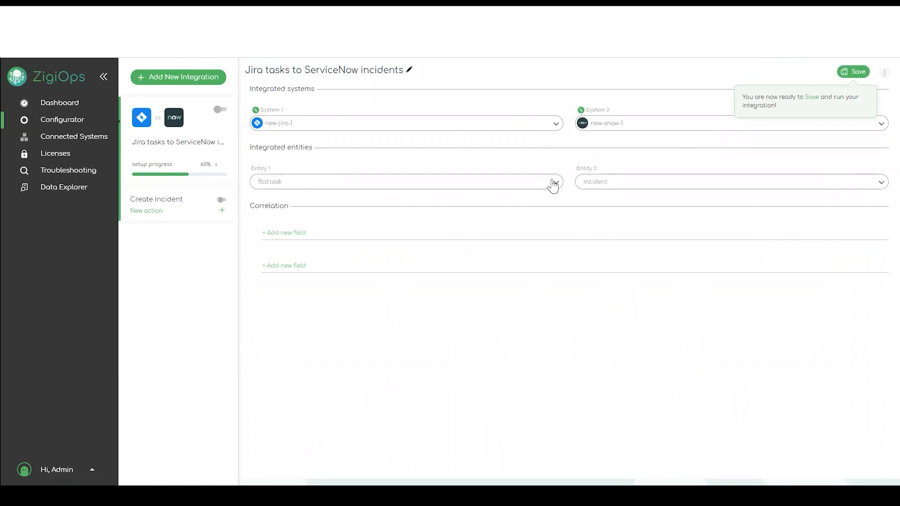
left_click(409, 69)
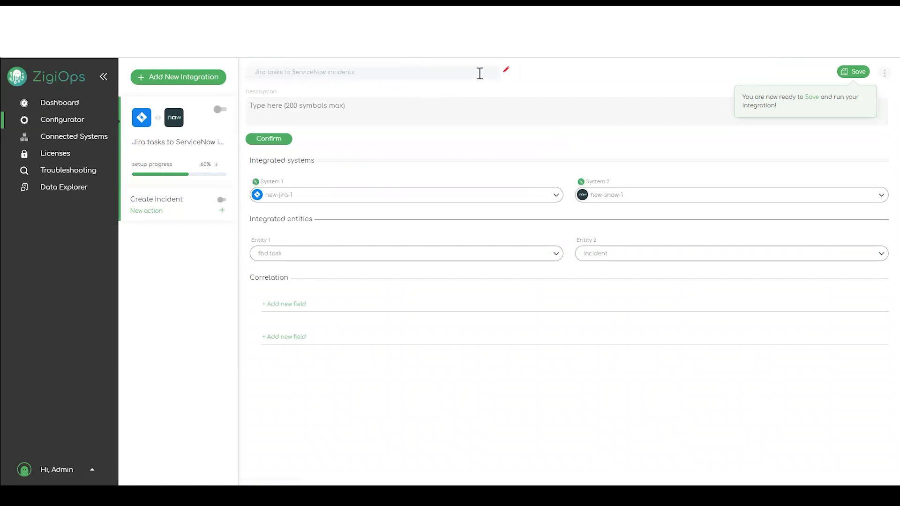
left_click(506, 75)
- Keep demo.task as the Jira entity and incident as the ServiceNow entity
left_click(555, 183)
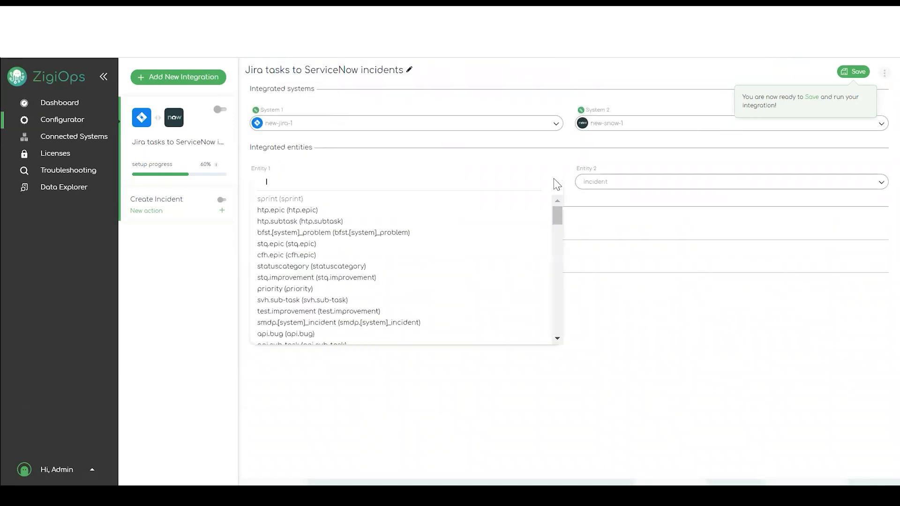
left_click(555, 184)
left_click(880, 183)
left_click(880, 187)
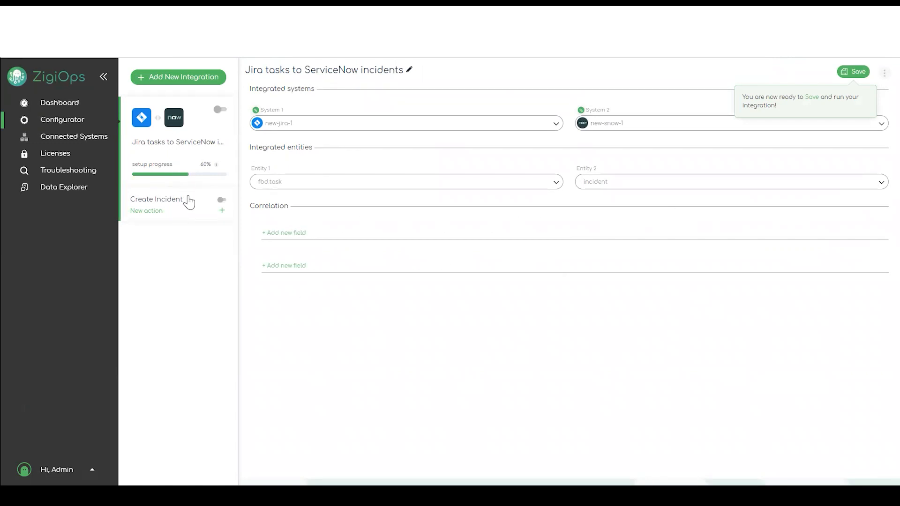
mouse_move(215, 168)
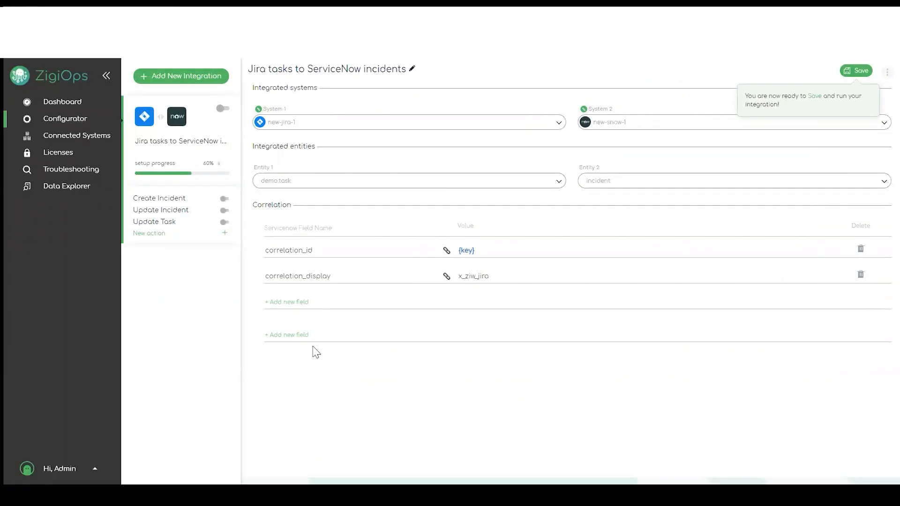
- Start a second, custom integration with new-snow-1 as the target system
left_click(177, 75)
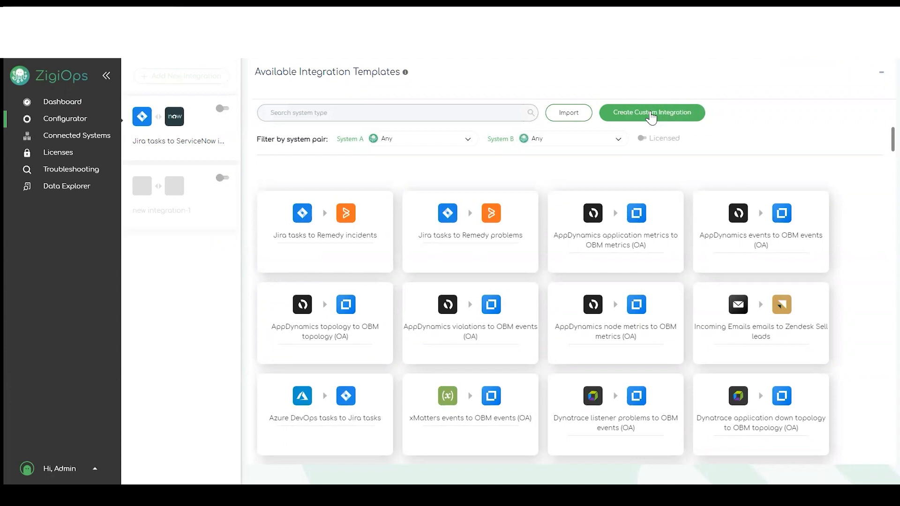
left_click(651, 115)
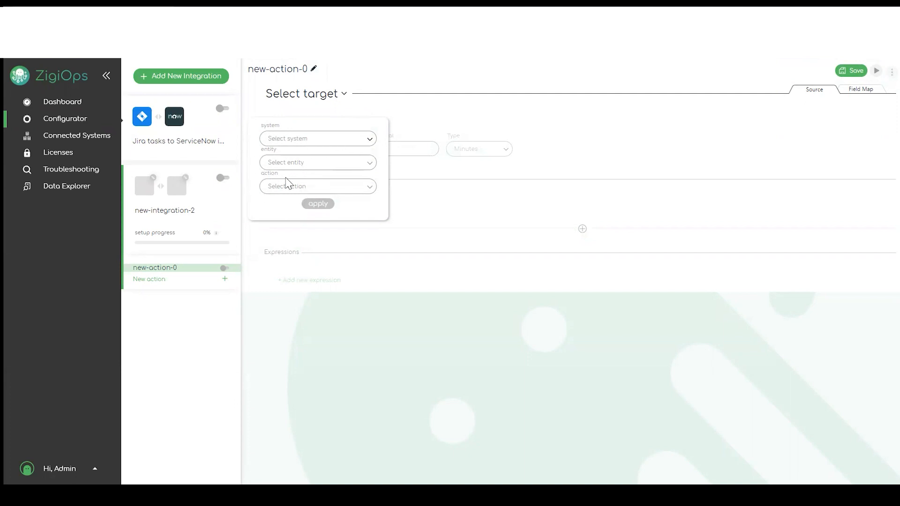
left_click(368, 146)
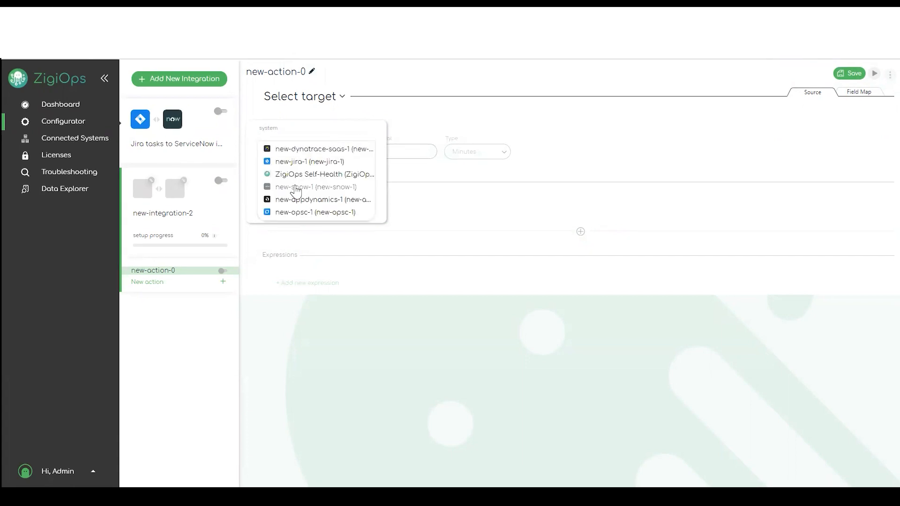
left_click(320, 187)
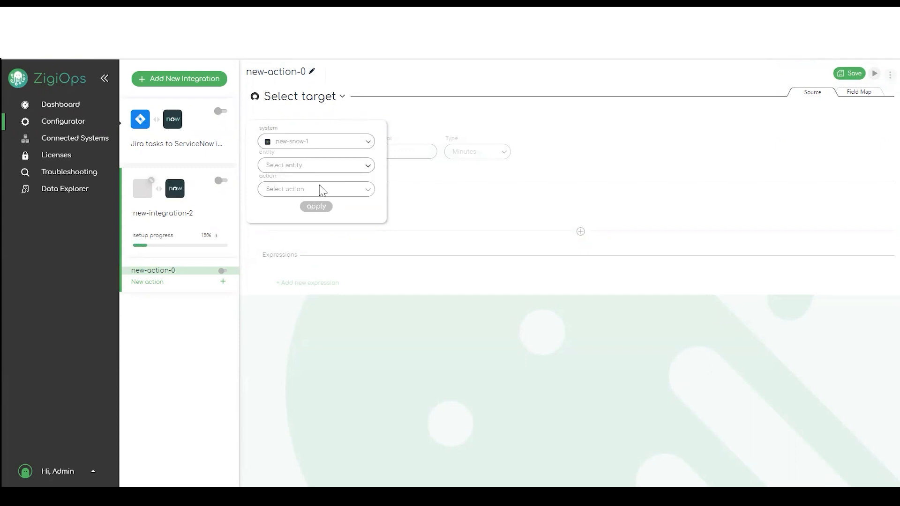
- Set the target entity to incident and the action to create, and apply
left_click(366, 167)
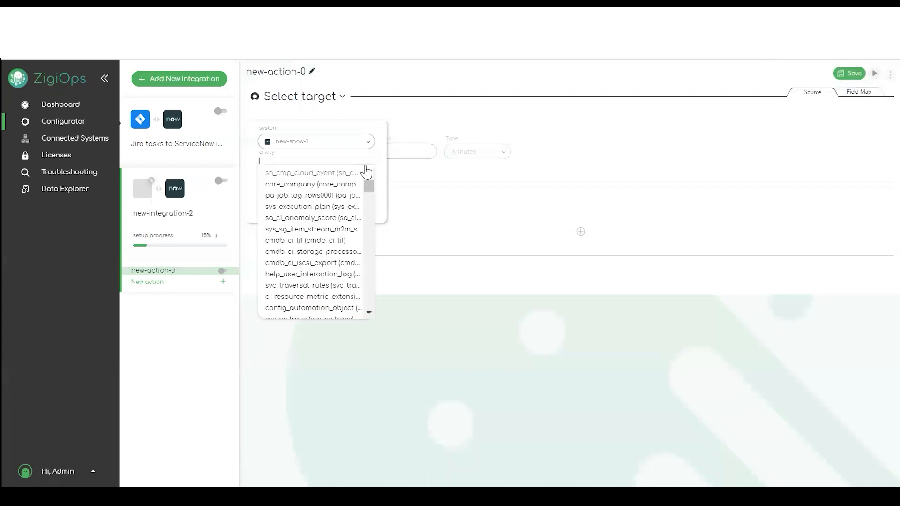
scroll(310, 241, "down", 10)
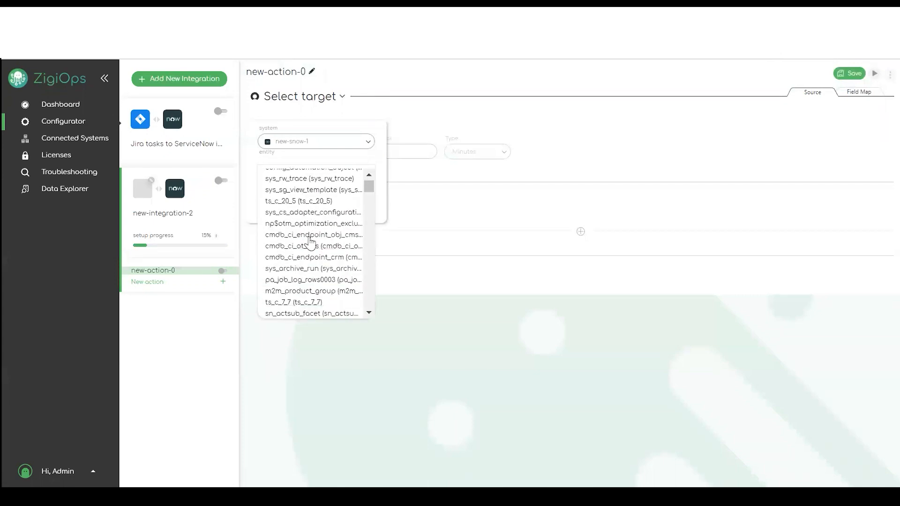
scroll(310, 241, "down", 4)
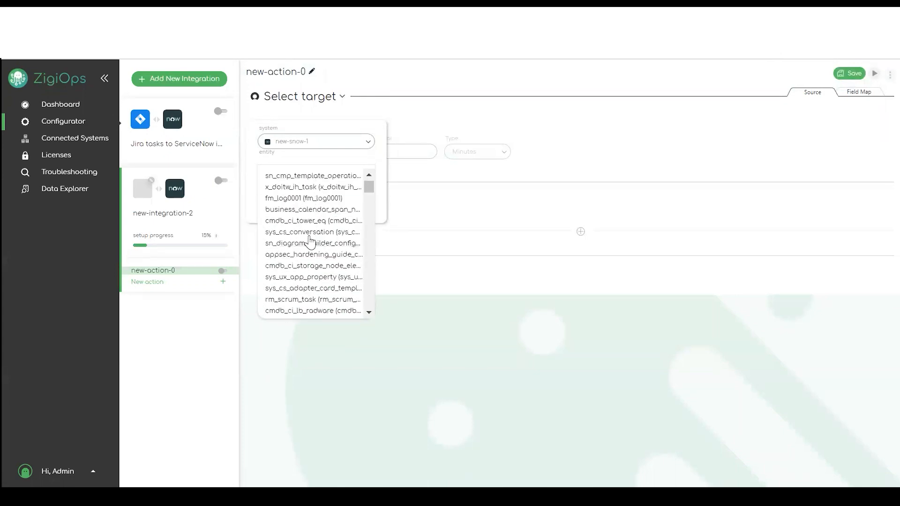
scroll(311, 240, "up", 7)
scroll(311, 241, "up", 8)
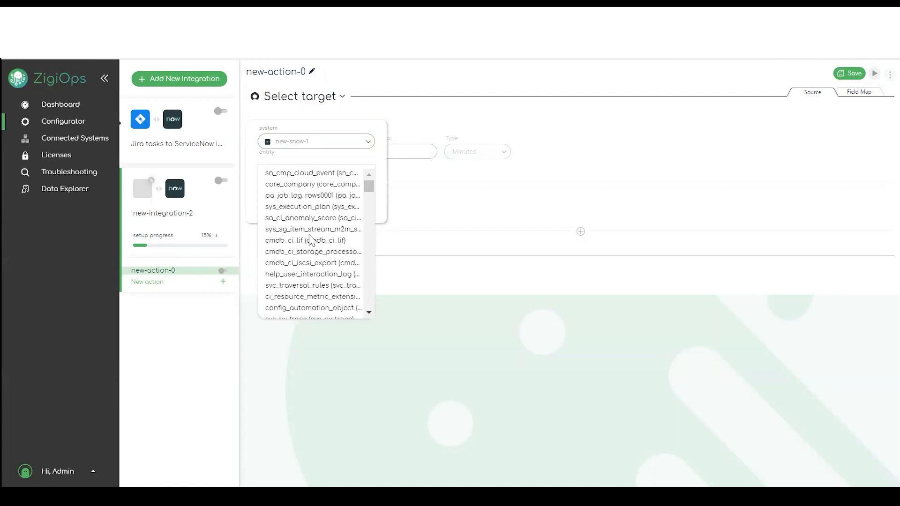
type("in")
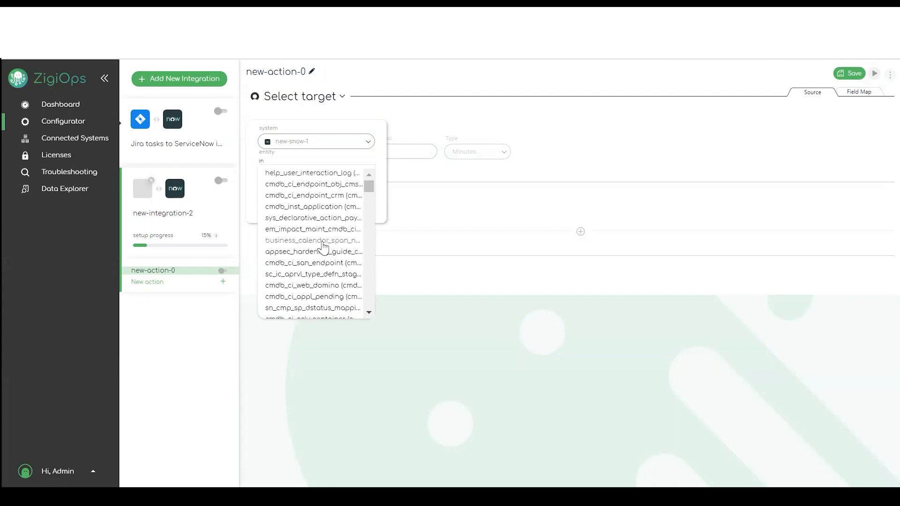
type("ci")
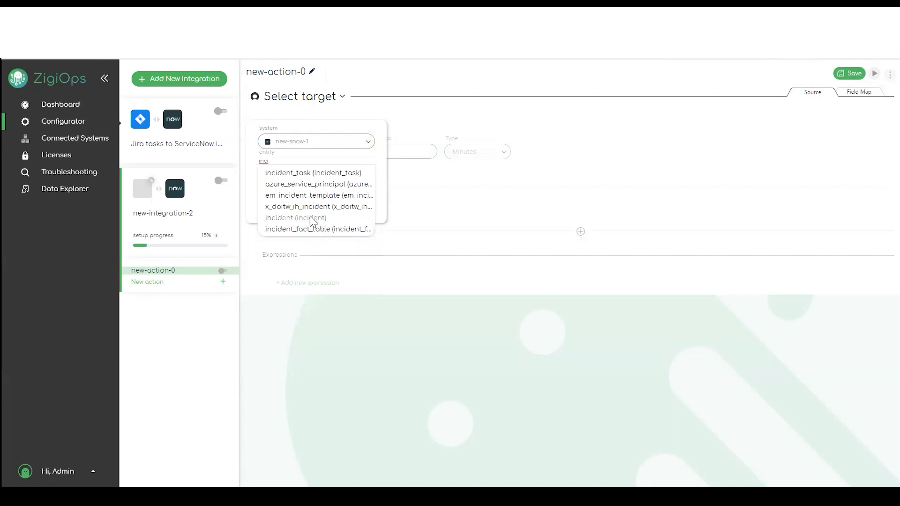
left_click(312, 218)
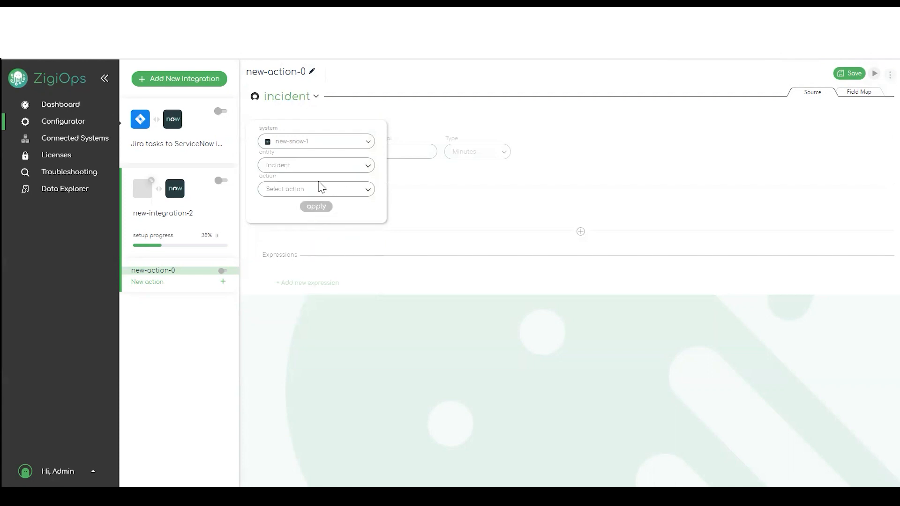
left_click(344, 190)
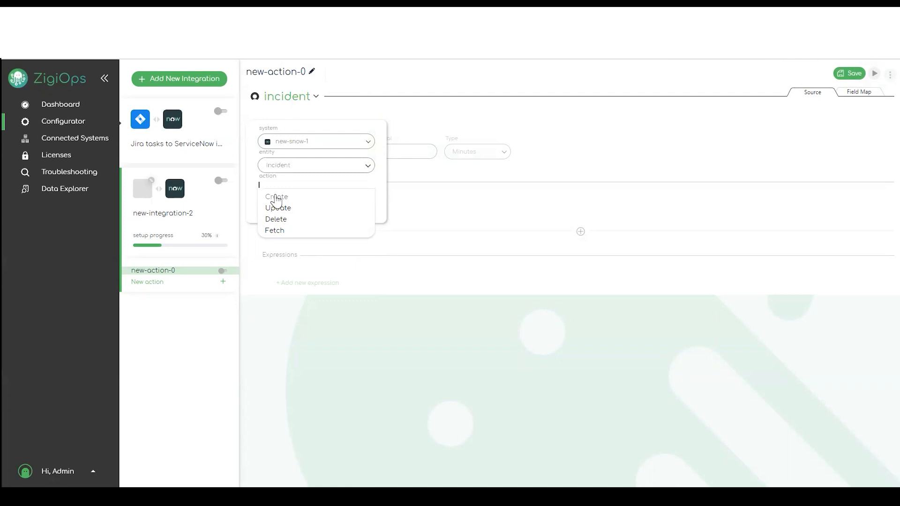
left_click(277, 197)
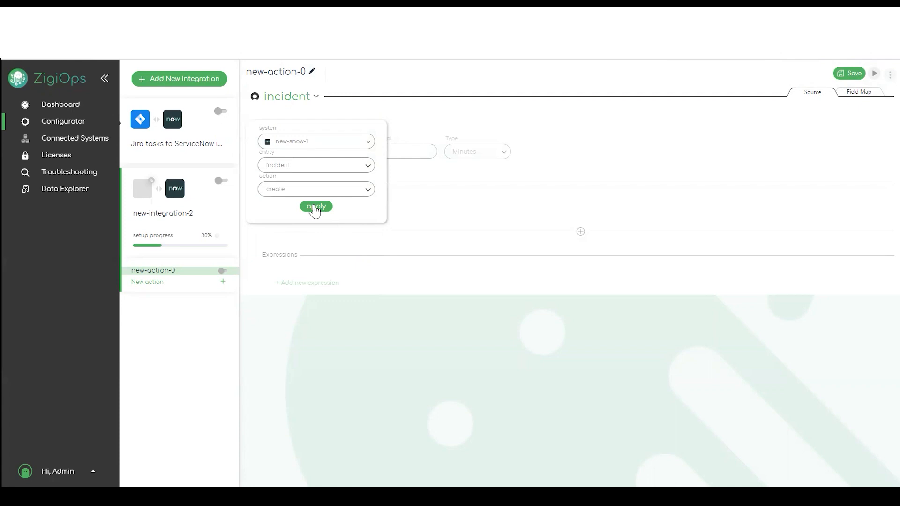
left_click(315, 207)
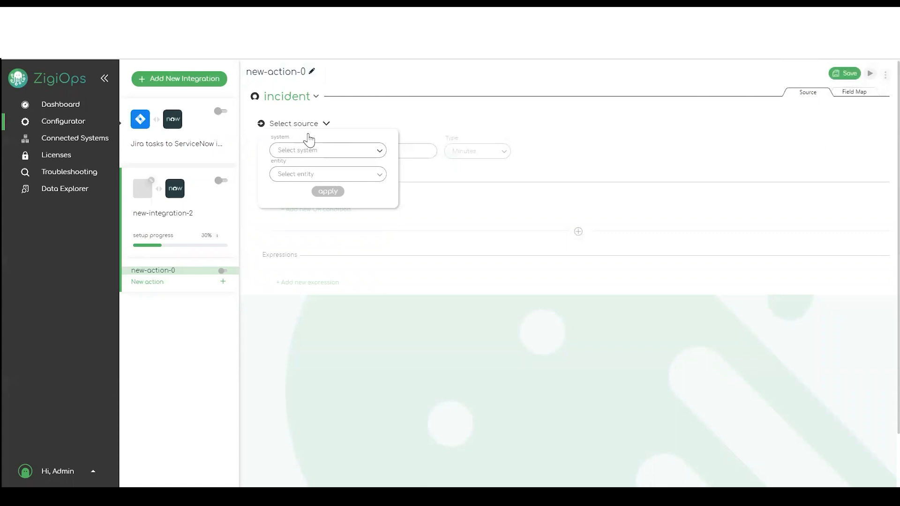
- Set new-jira-1 demo.task as the action's source and save the action
left_click(380, 155)
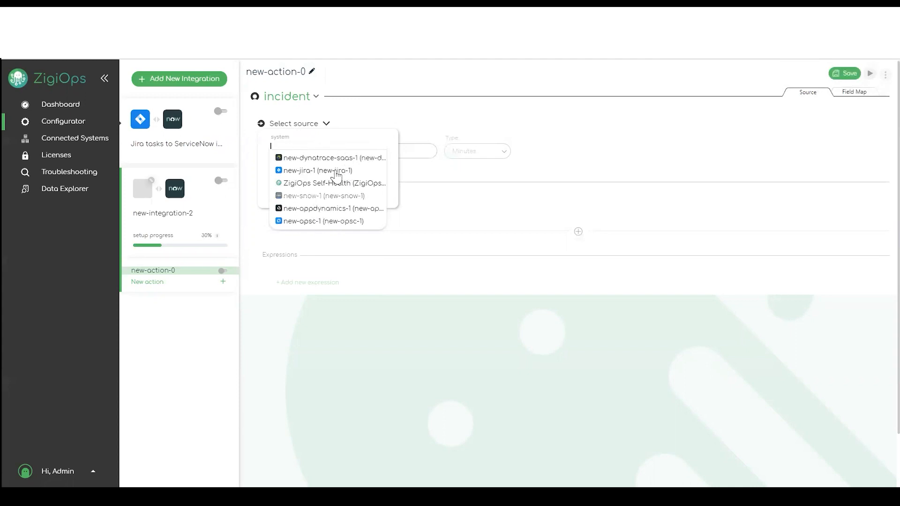
left_click(308, 174)
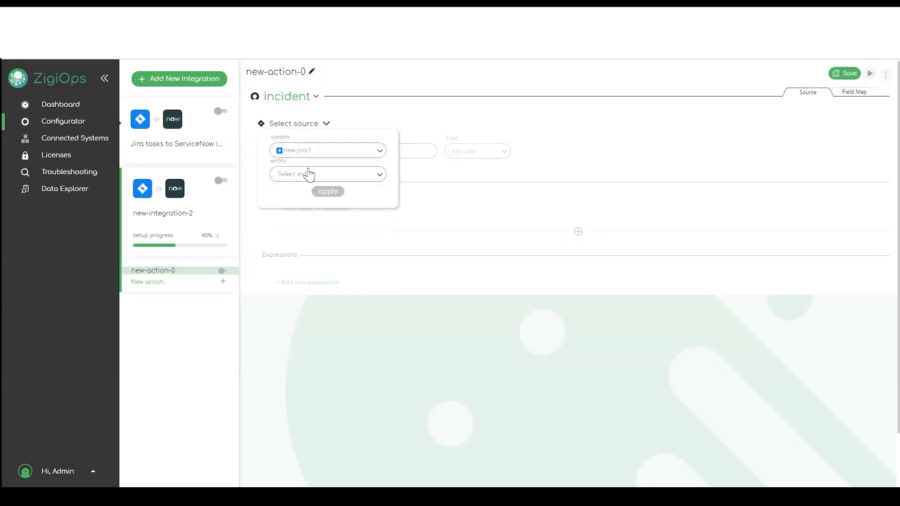
left_click(370, 177)
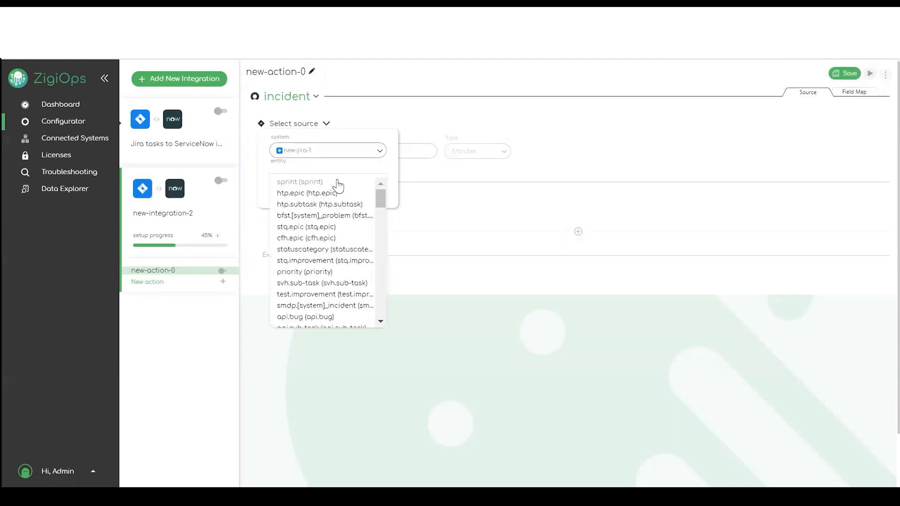
scroll(315, 254, "down", 3)
scroll(315, 254, "down", 3)
scroll(316, 254, "up", 4)
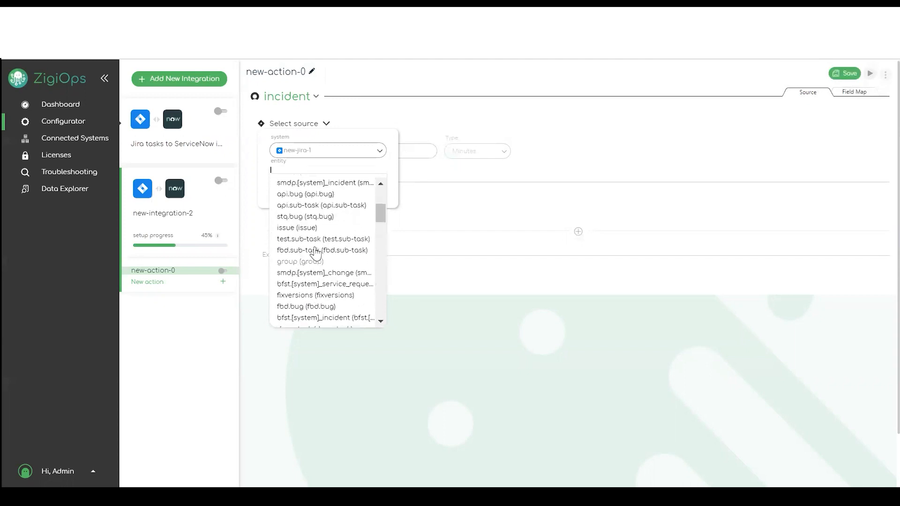
scroll(315, 254, "up", 3)
type("d")
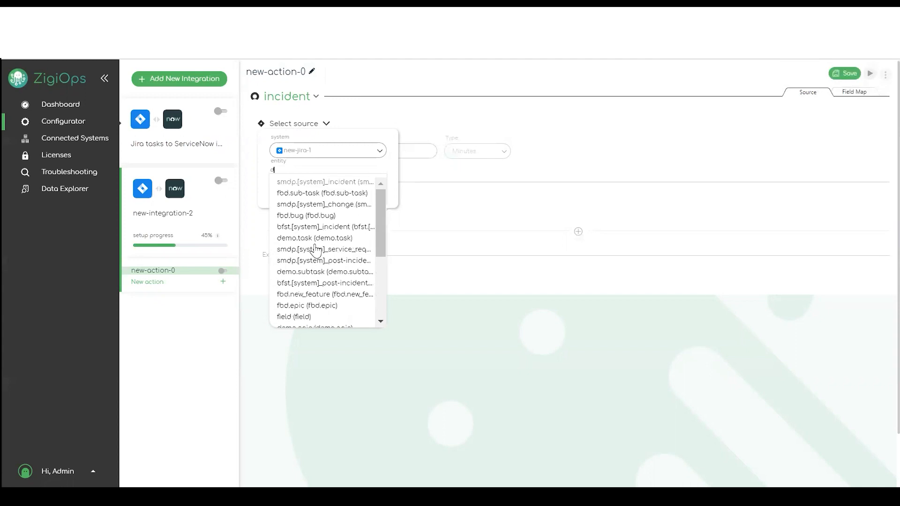
type("emo")
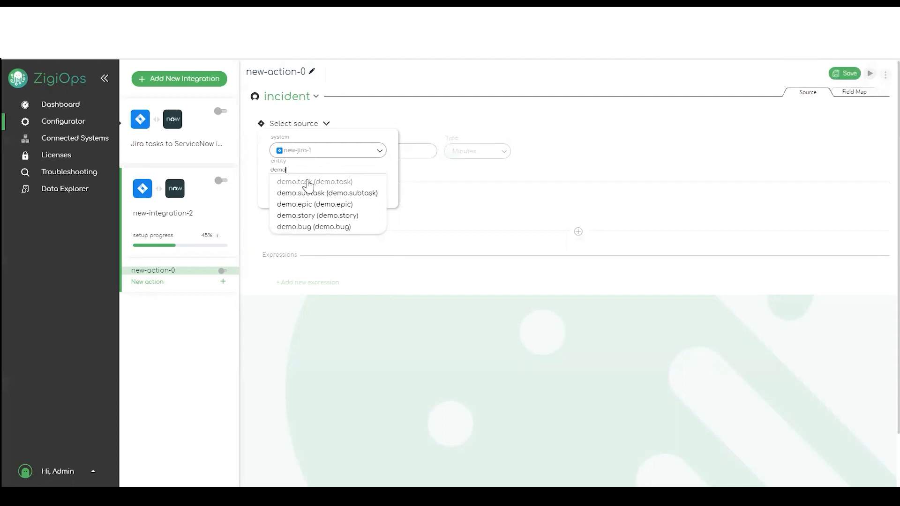
left_click(308, 183)
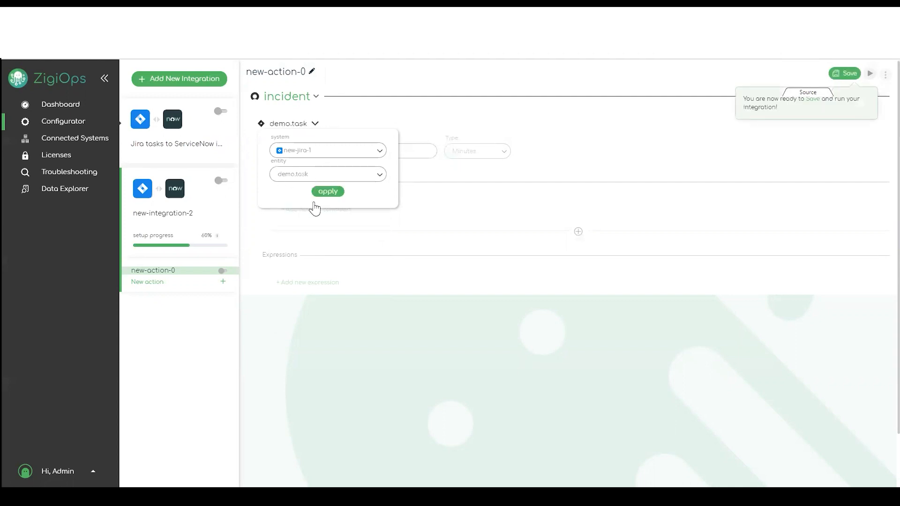
left_click(327, 191)
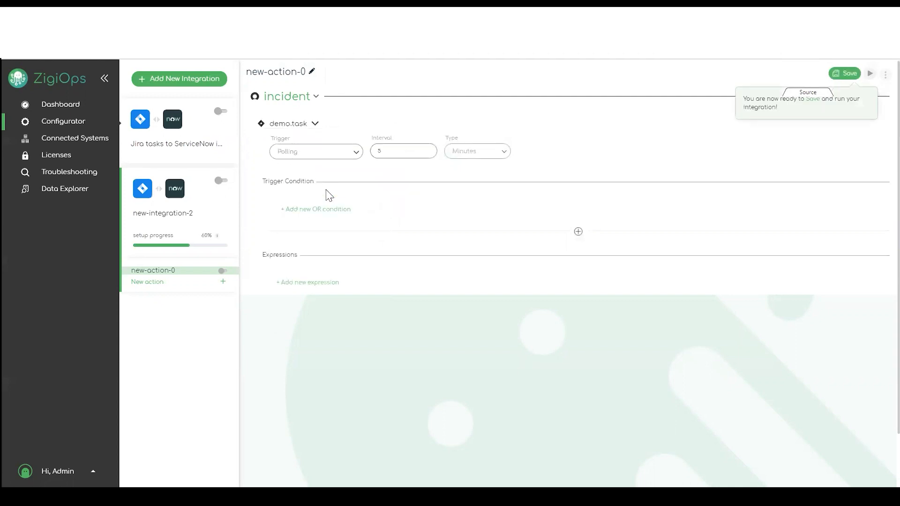
left_click(849, 74)
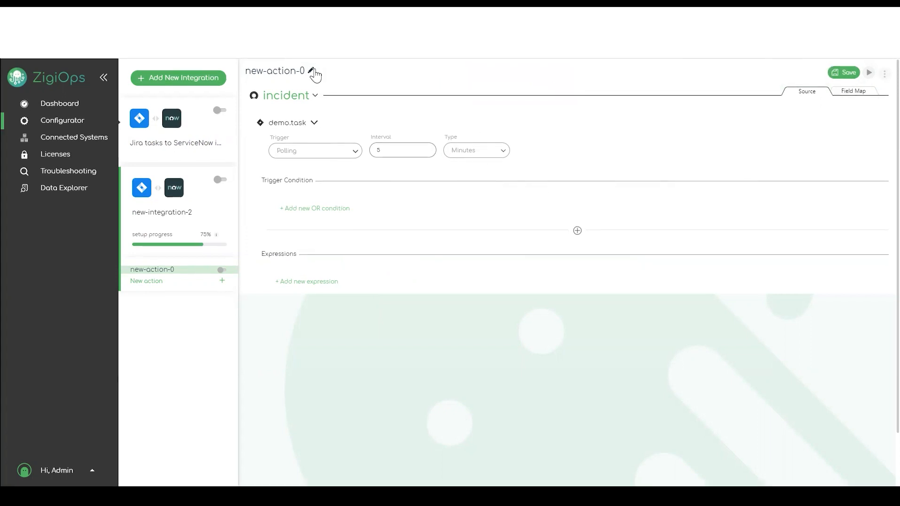
- Open new-integration-2 and review its name, systems and entity dropdowns without changing anything
left_click(212, 192)
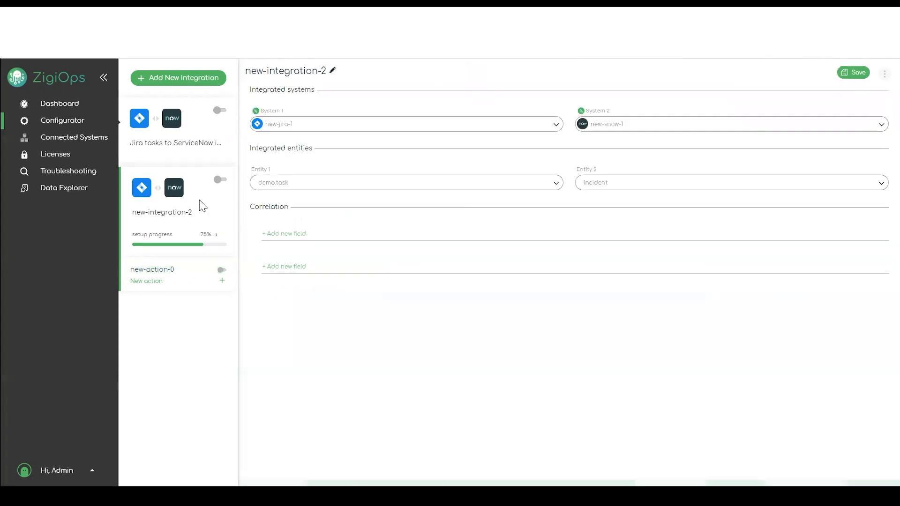
left_click(333, 71)
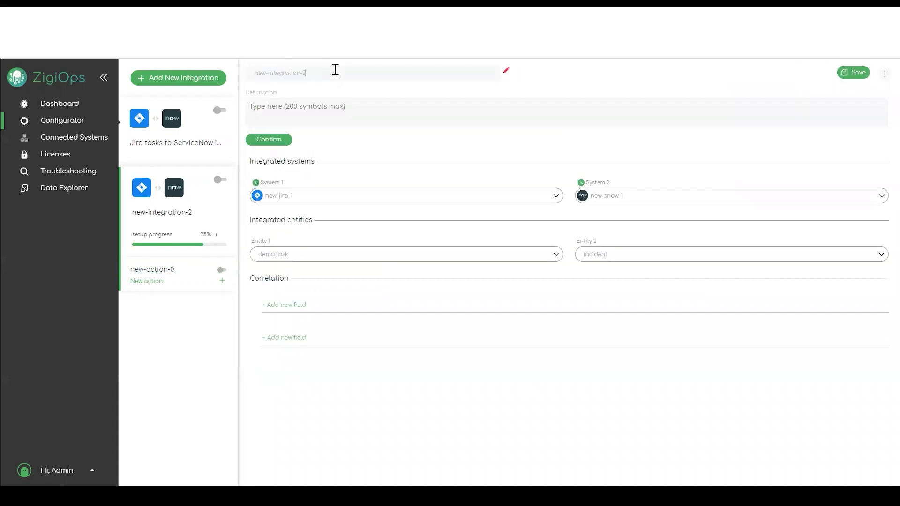
left_click(506, 73)
left_click(557, 126)
left_click(558, 126)
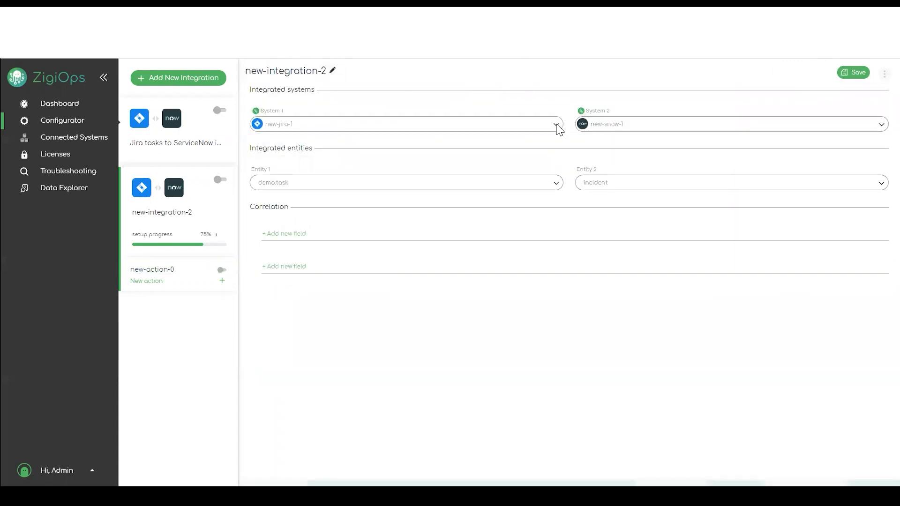
left_click(879, 125)
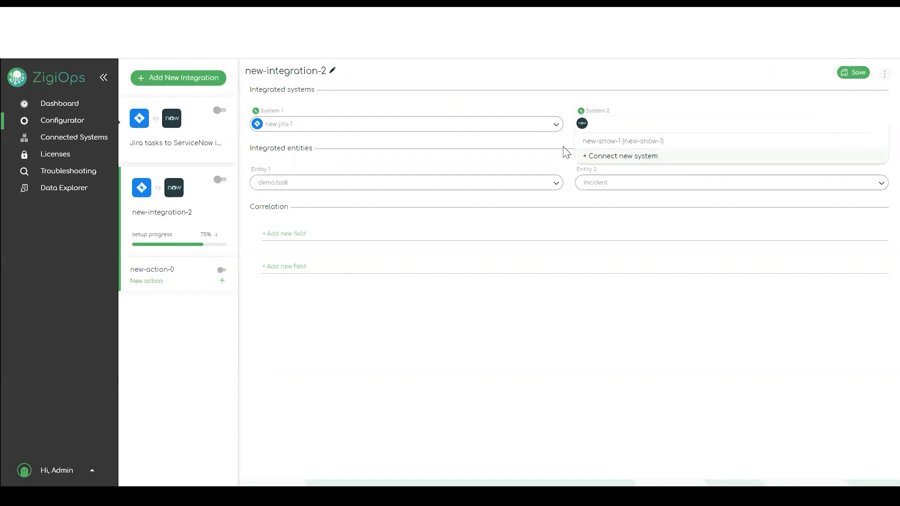
left_click(429, 184)
left_click(880, 184)
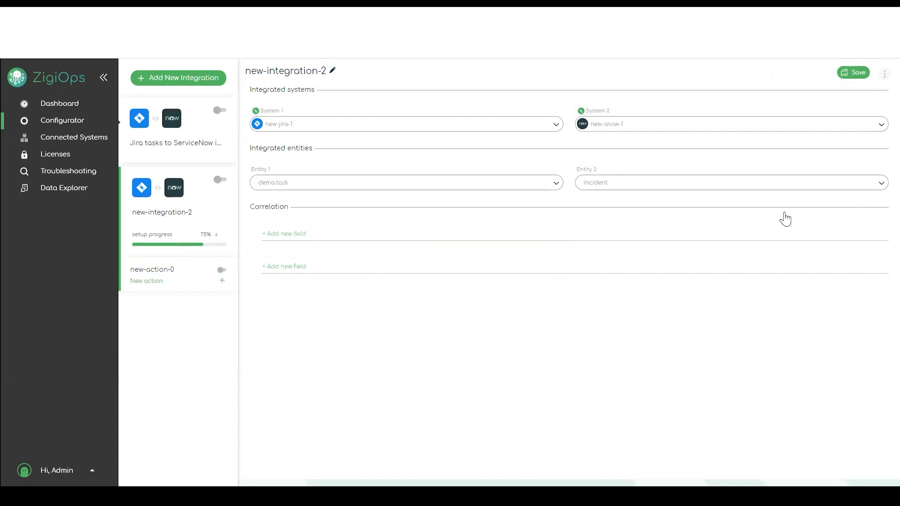
left_click(329, 309)
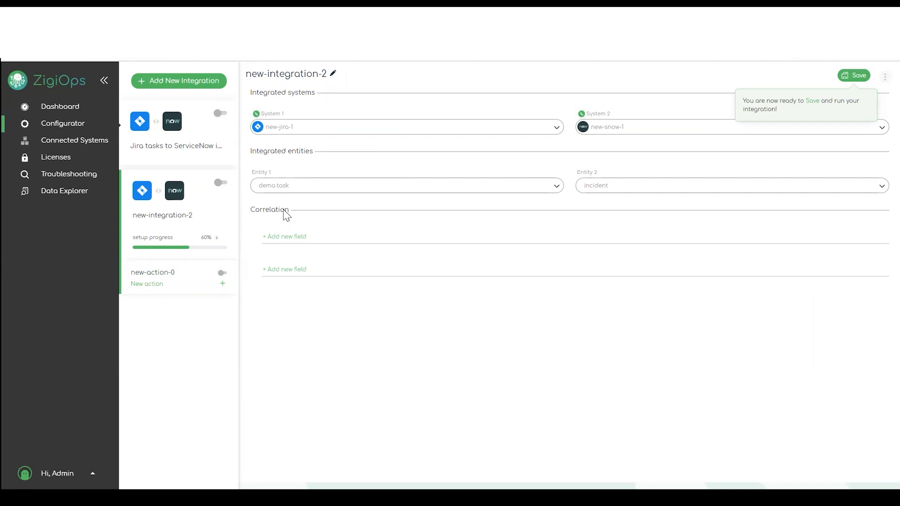
- Add the ServiceNow correlation field correlation_id with value {key}
left_click(293, 235)
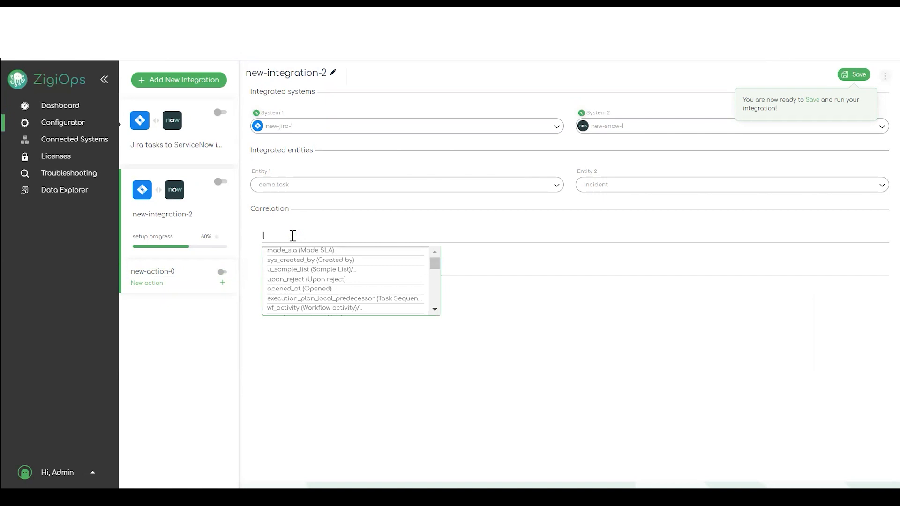
type("cor")
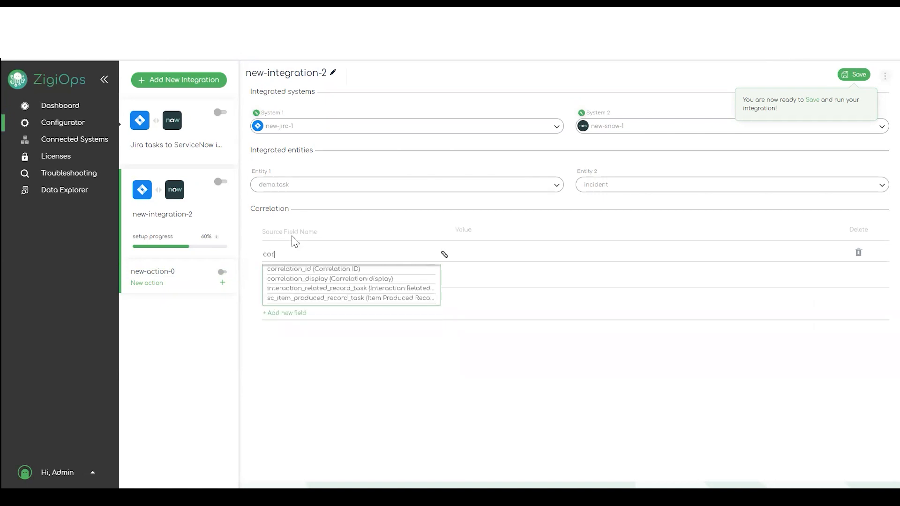
left_click(314, 270)
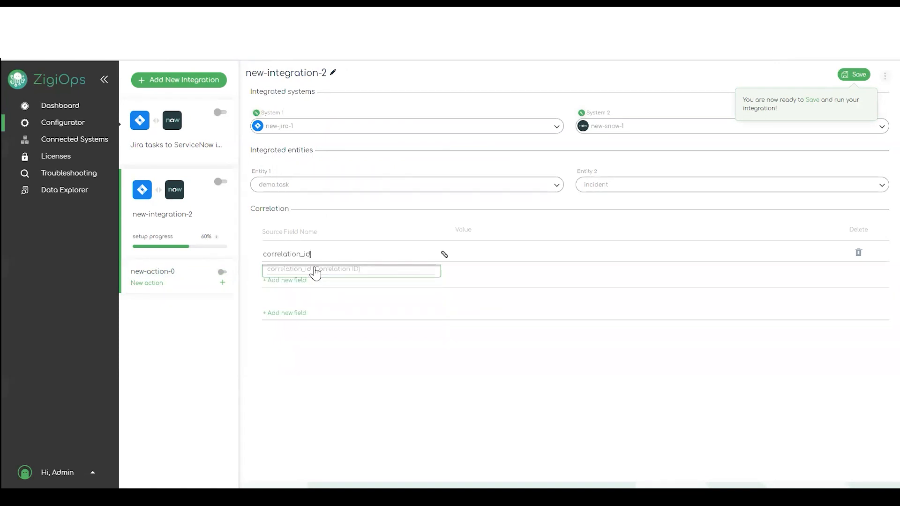
left_click(507, 251)
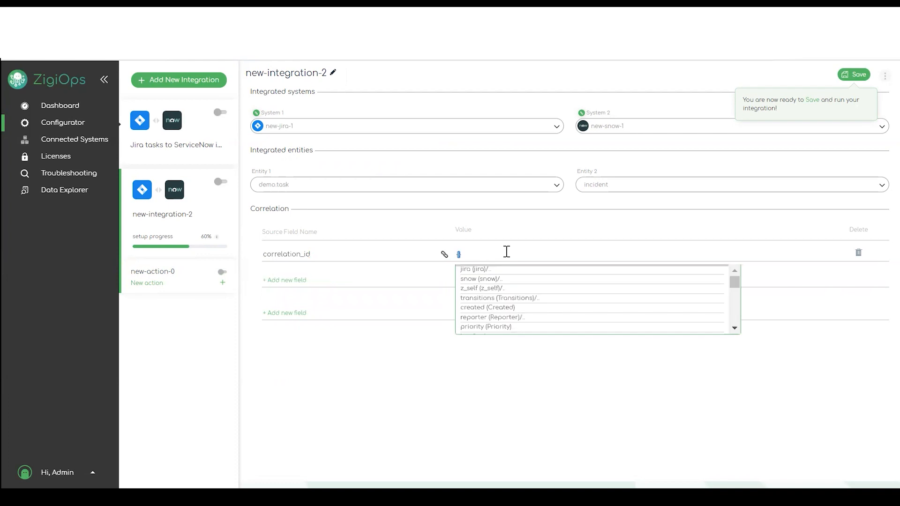
type("{key")
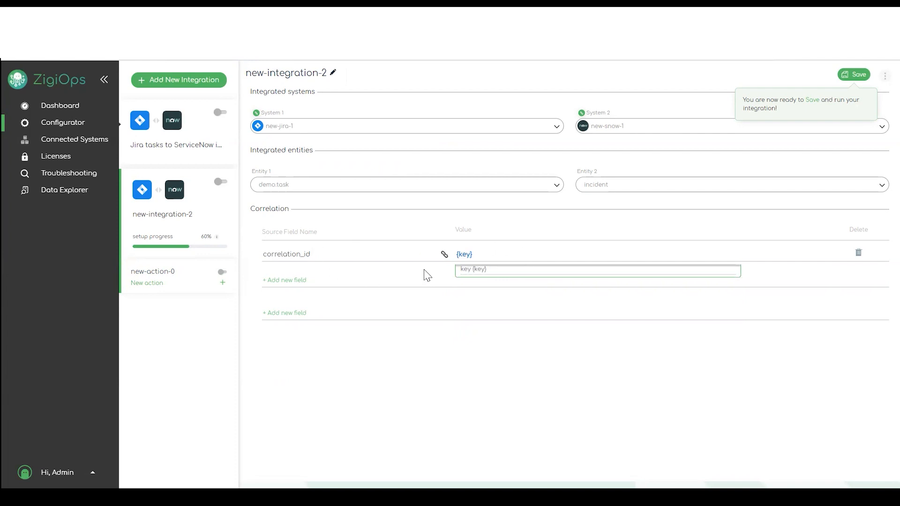
left_click(502, 326)
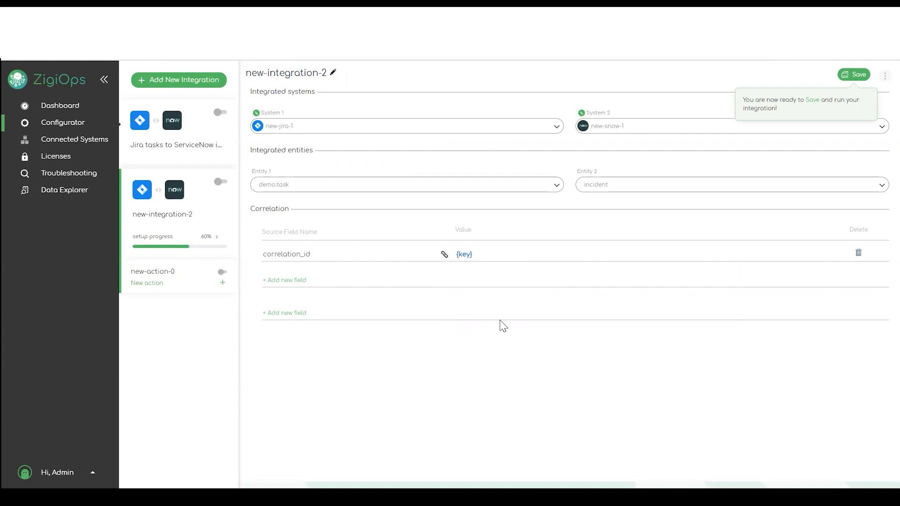
- Add the Jira correlation field customfield_10074 with value {number} and save the integration
left_click(290, 313)
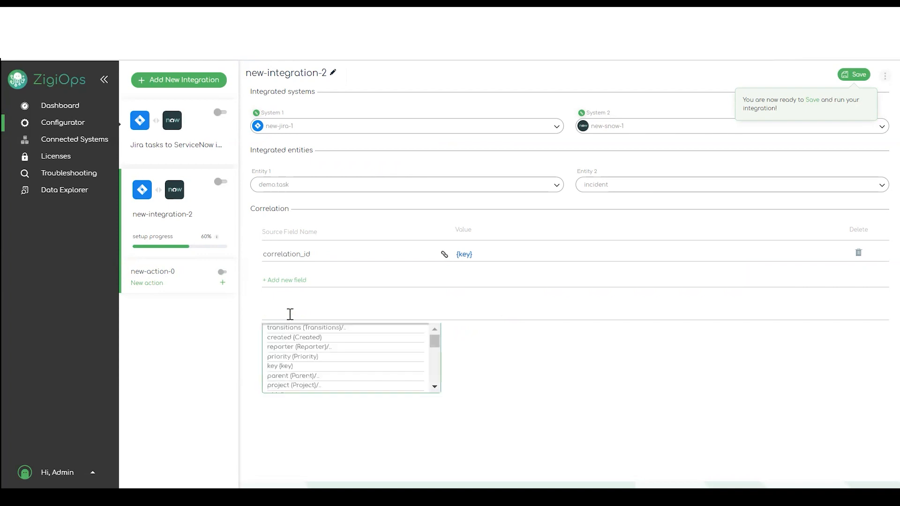
type("cus")
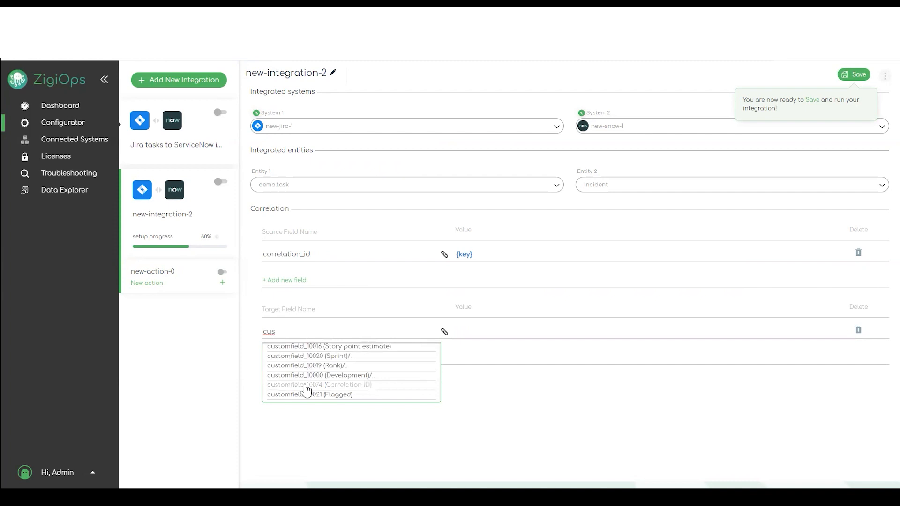
left_click(305, 388)
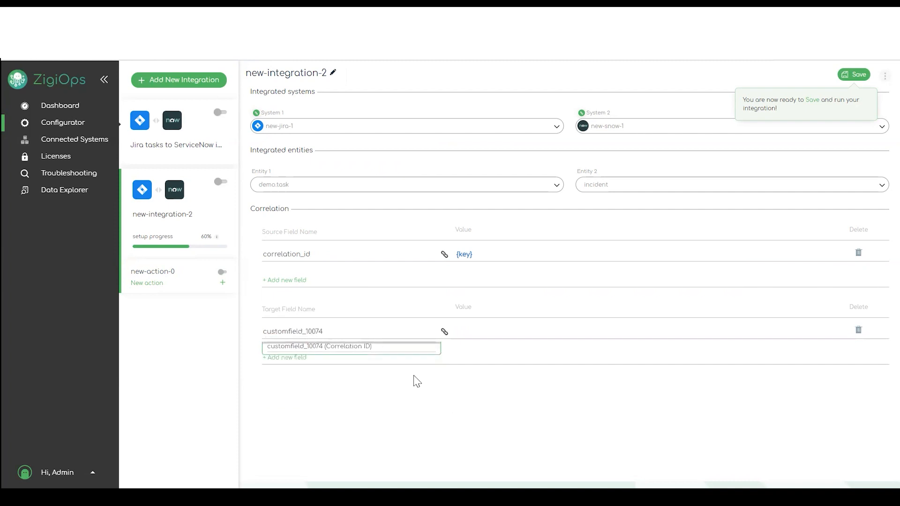
left_click(496, 328)
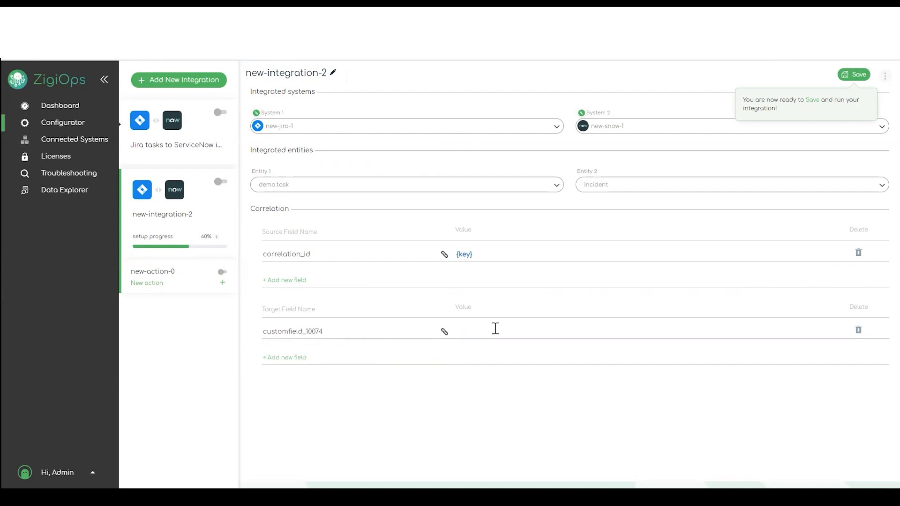
type("{nu")
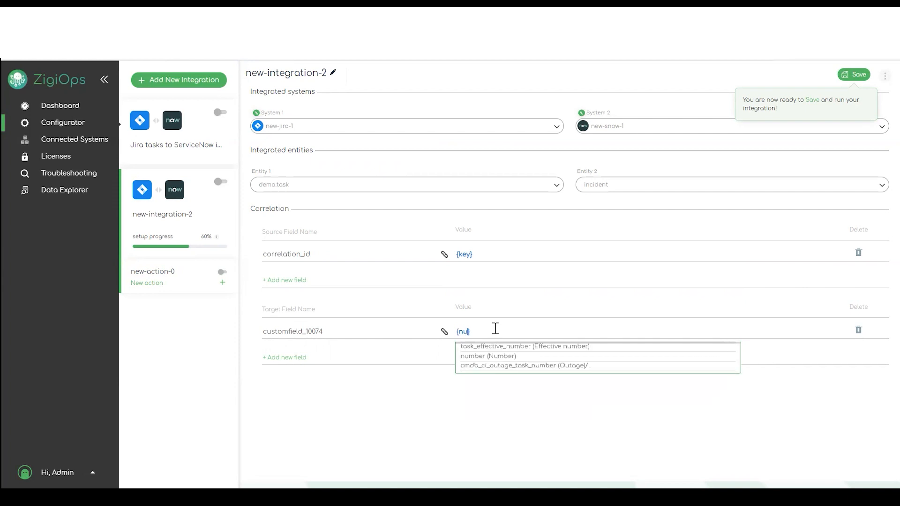
left_click(487, 357)
left_click(858, 75)
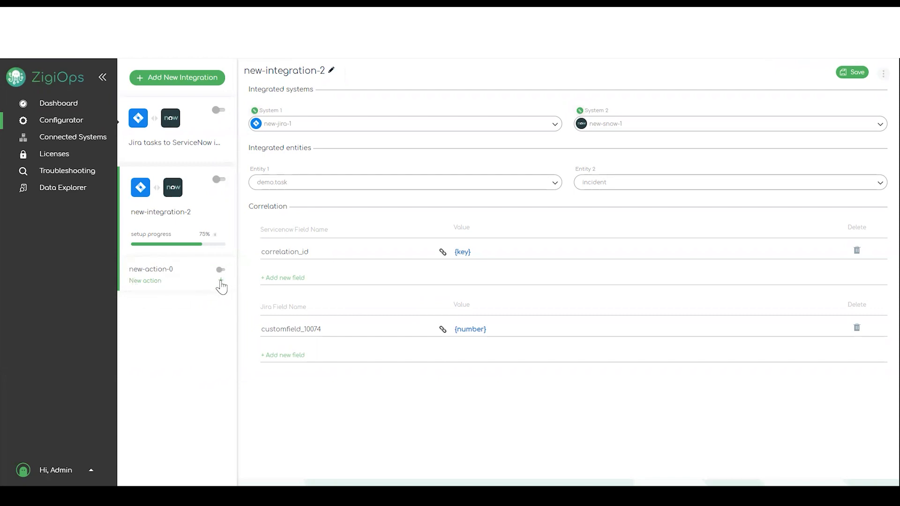
- Return to new-action-0, leaving its name and description unchanged
left_click(220, 281)
left_click(152, 271)
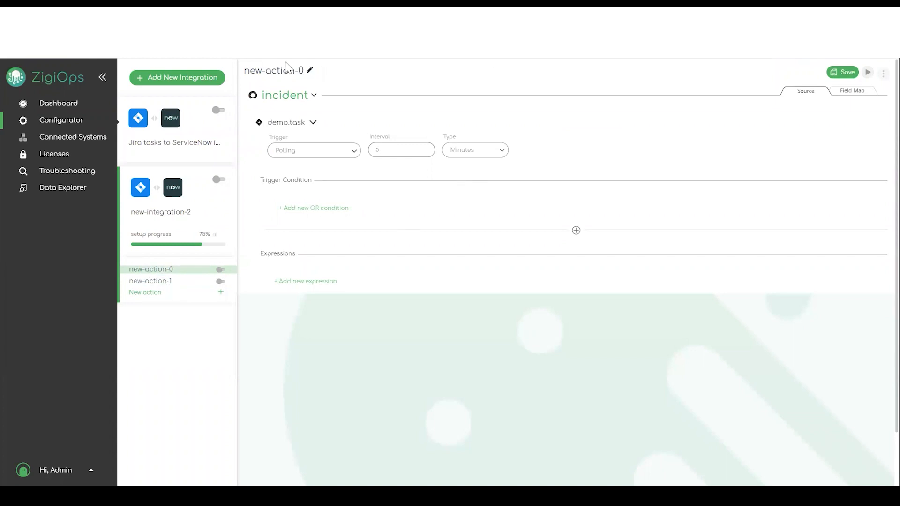
left_click(310, 70)
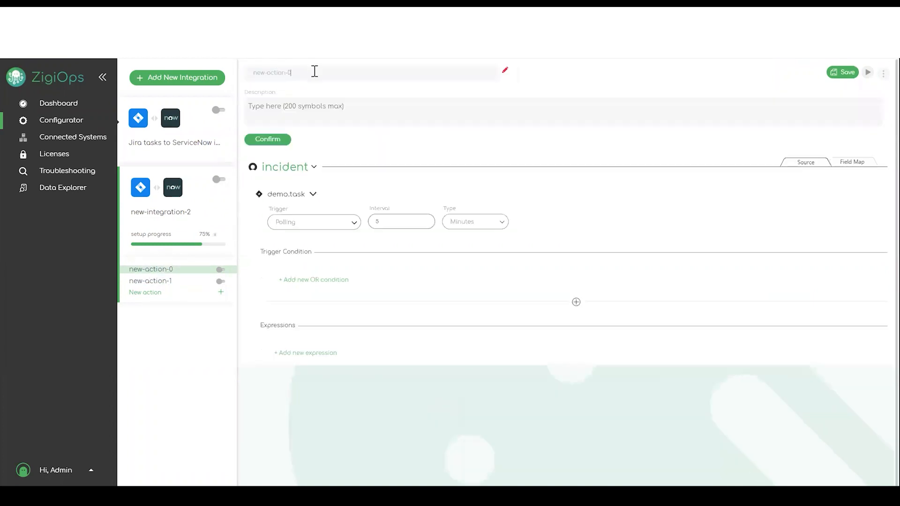
left_click(505, 73)
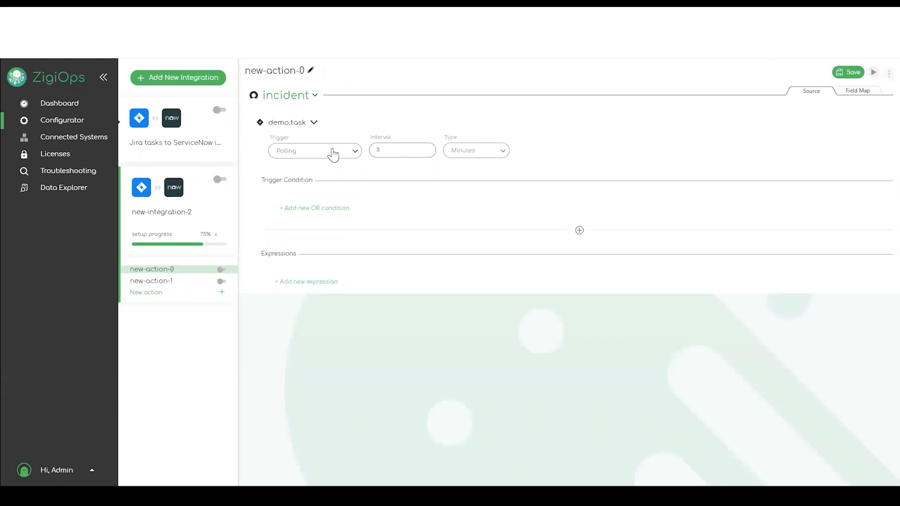
- Set polling to every 1 minute and use reporter as the trigger condition field
left_click(409, 152)
left_click(501, 154)
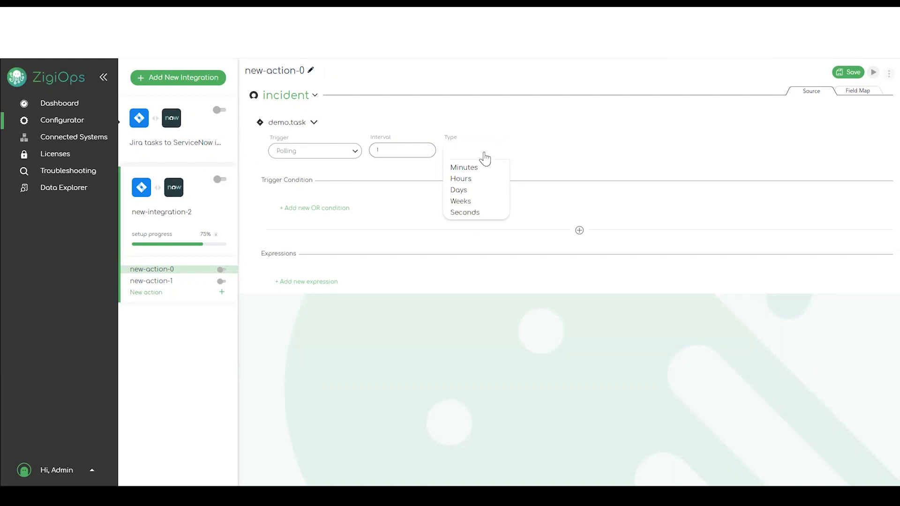
left_click(525, 154)
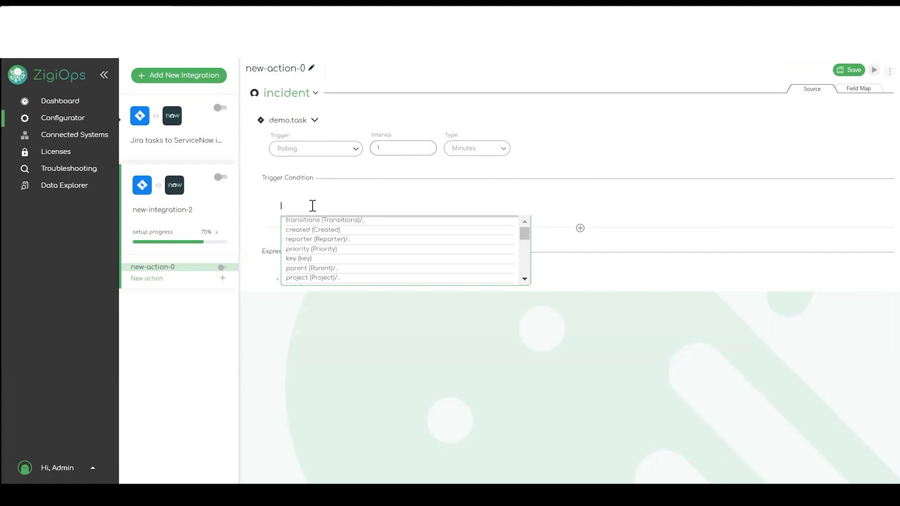
type("report")
left_click(323, 238)
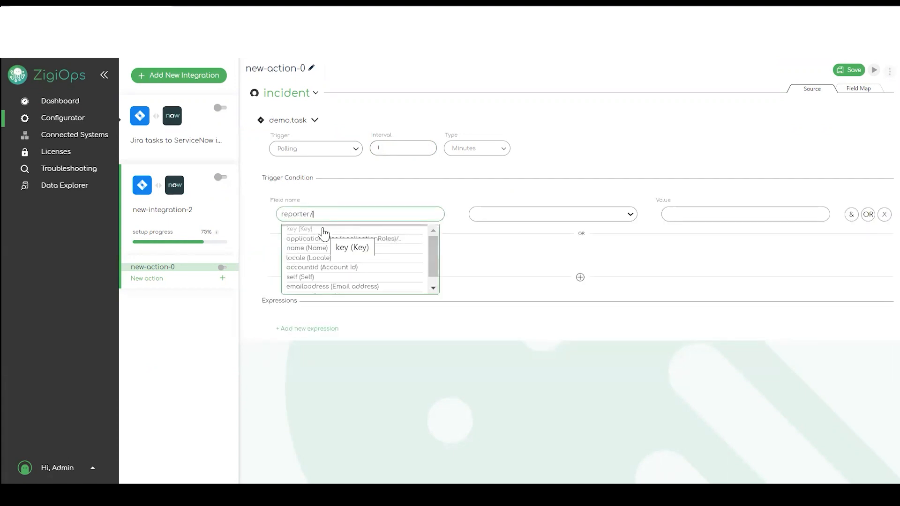
- Set the trigger condition's field to reporter/key with the 'is not' operator
left_click(324, 229)
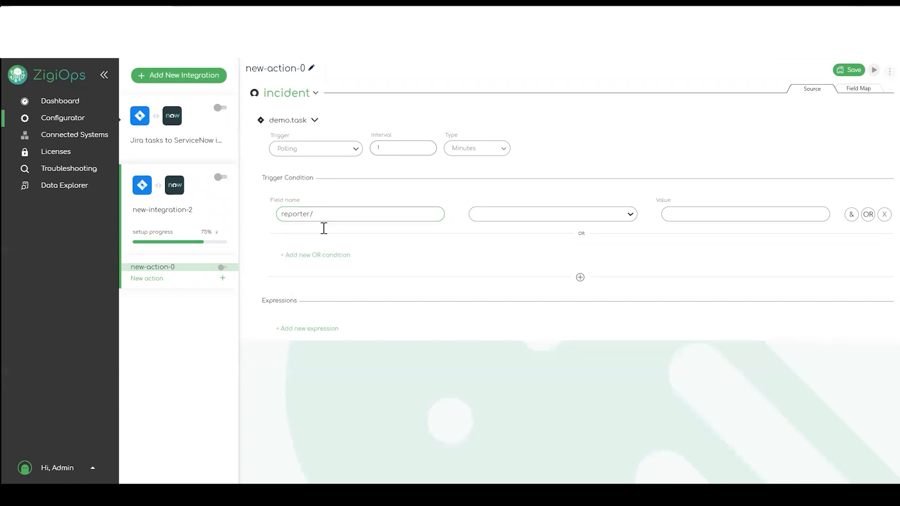
type("key")
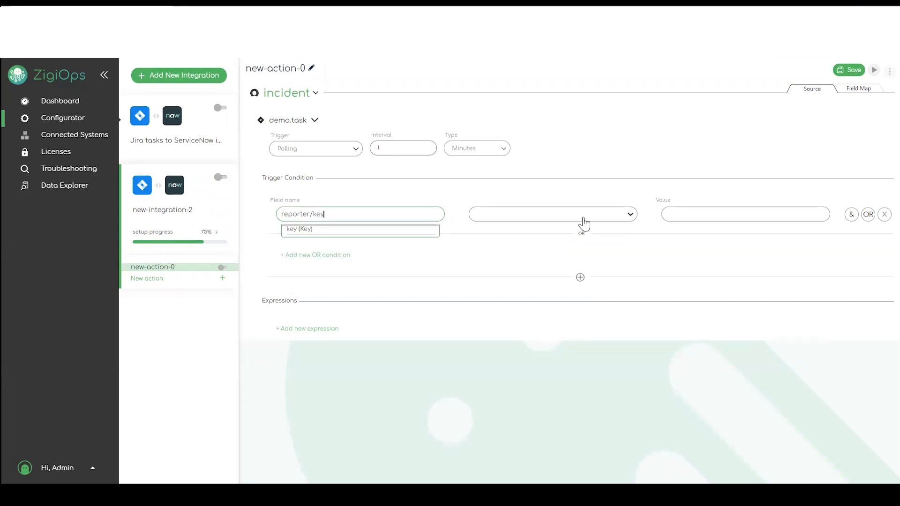
left_click(581, 215)
left_click(533, 240)
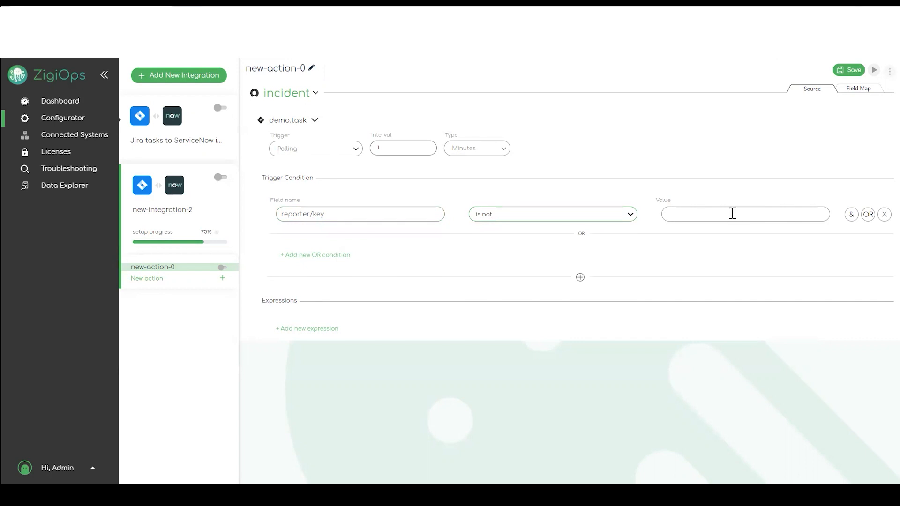
- Set the condition's comparison value to {jira/source/username}
left_click(732, 213)
type("{}")
left_click(708, 230)
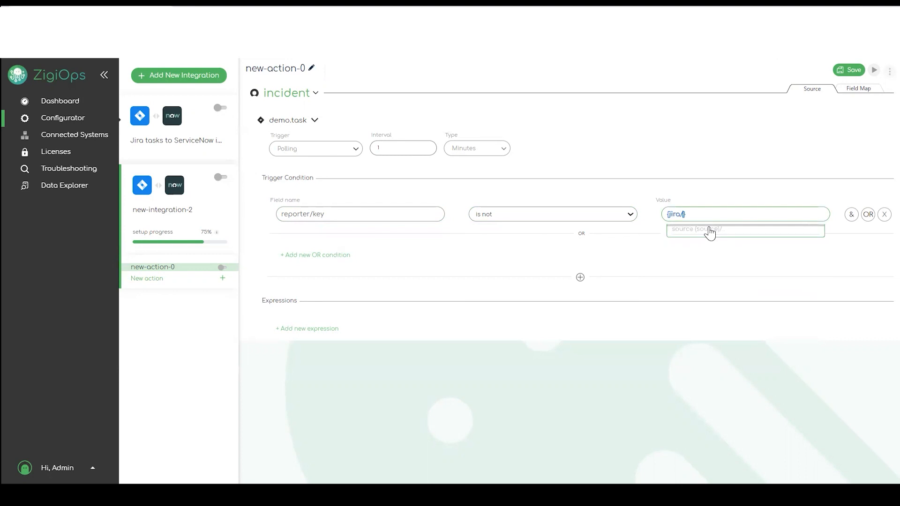
left_click(695, 233)
left_click(702, 240)
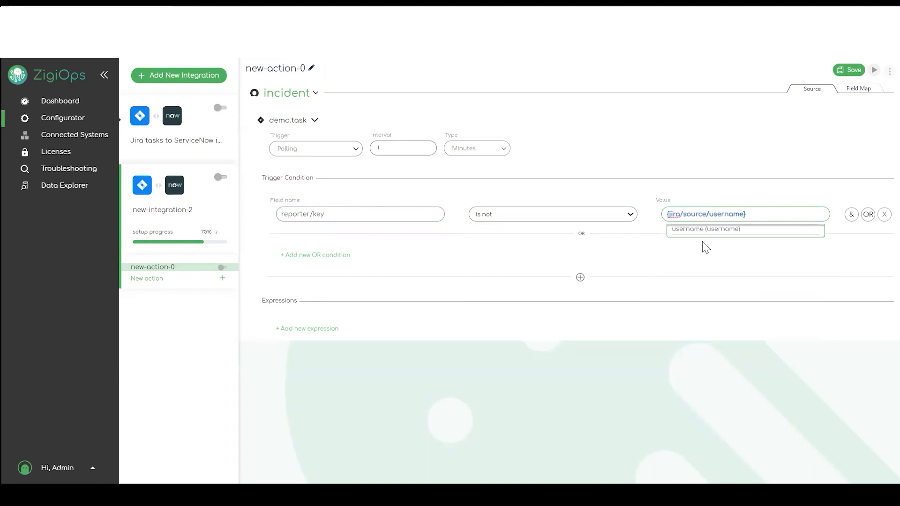
left_click(705, 247)
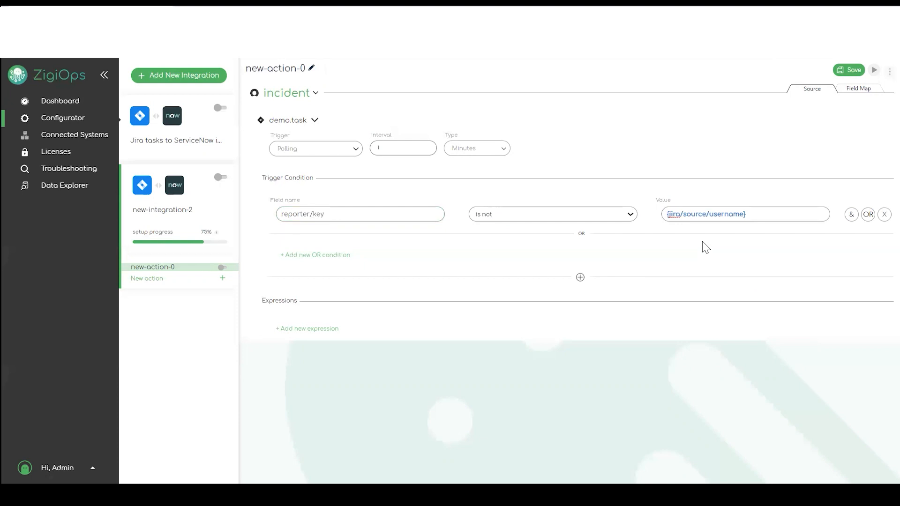
left_click(712, 217)
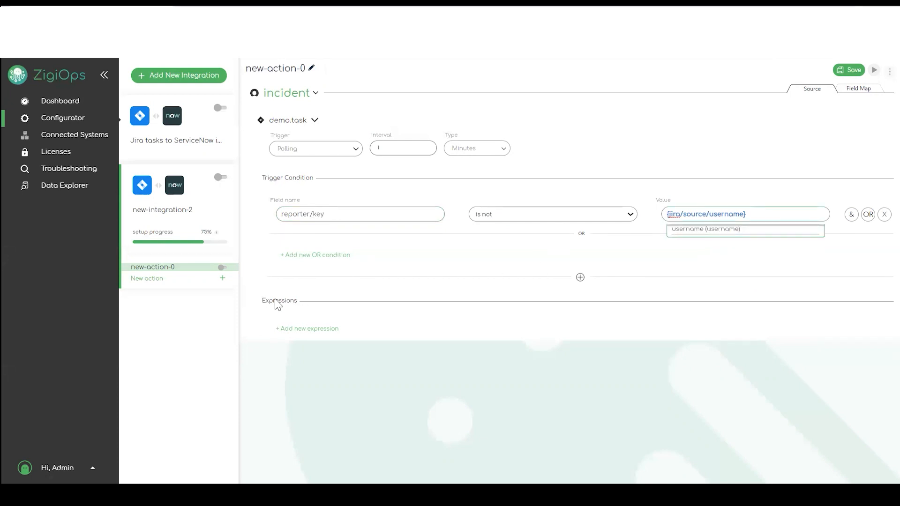
left_click(326, 328)
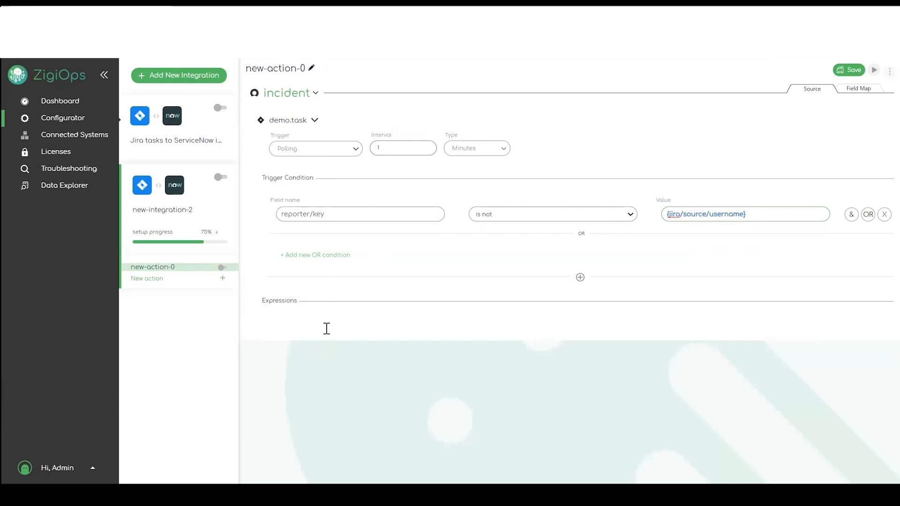
- Name the new expression lasttime, source {created}, type Last time
type("lasttime")
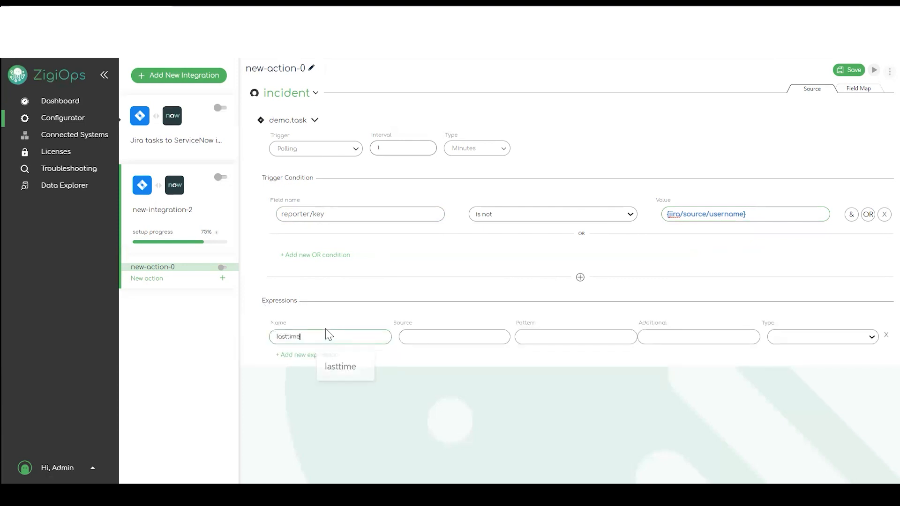
left_click(465, 340)
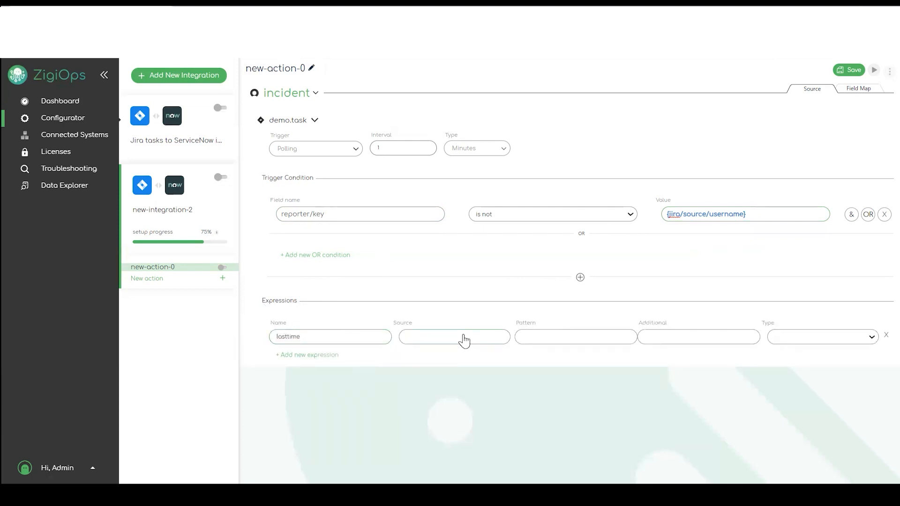
type("{")
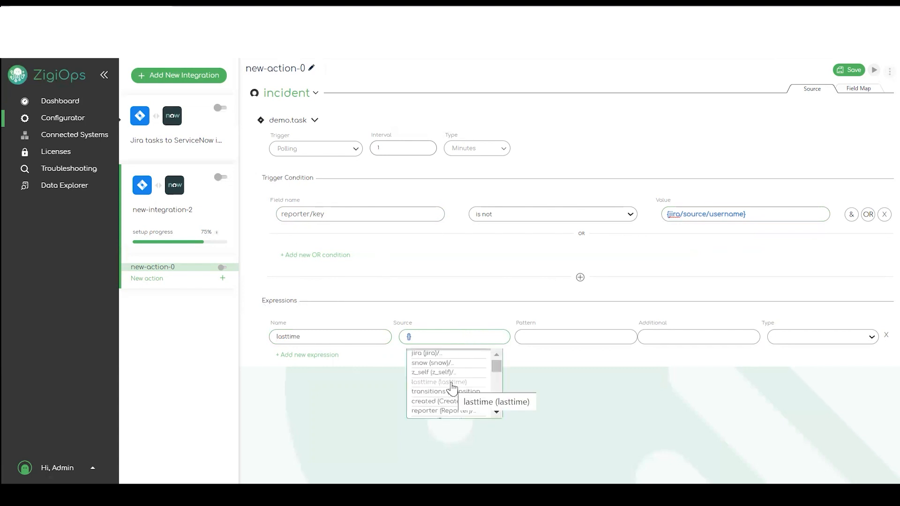
left_click(445, 402)
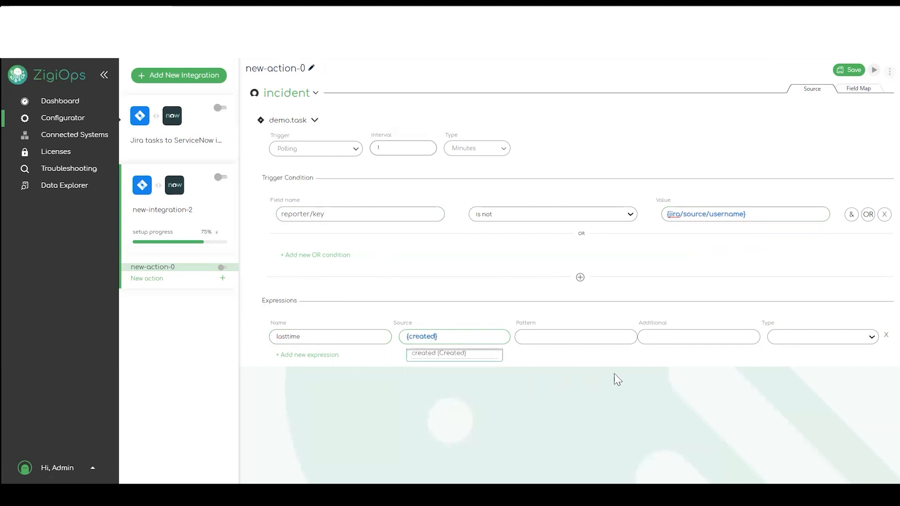
left_click(792, 341)
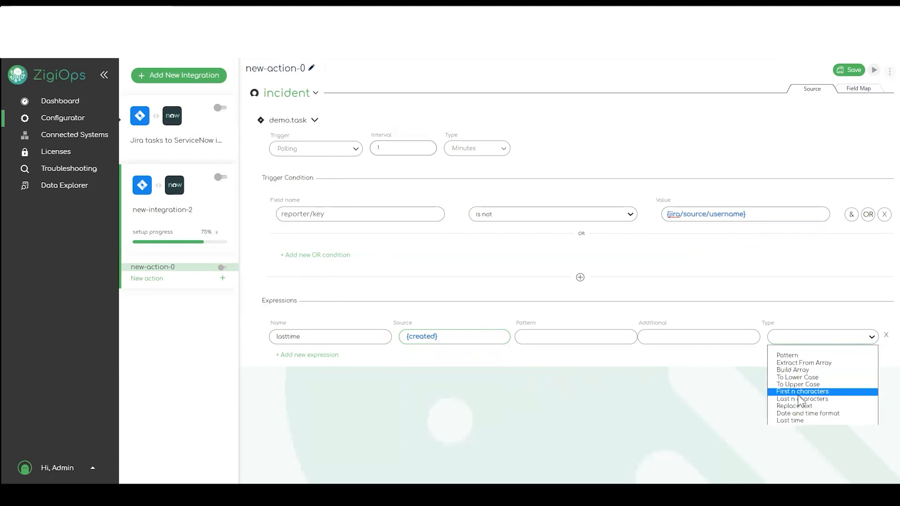
left_click(799, 420)
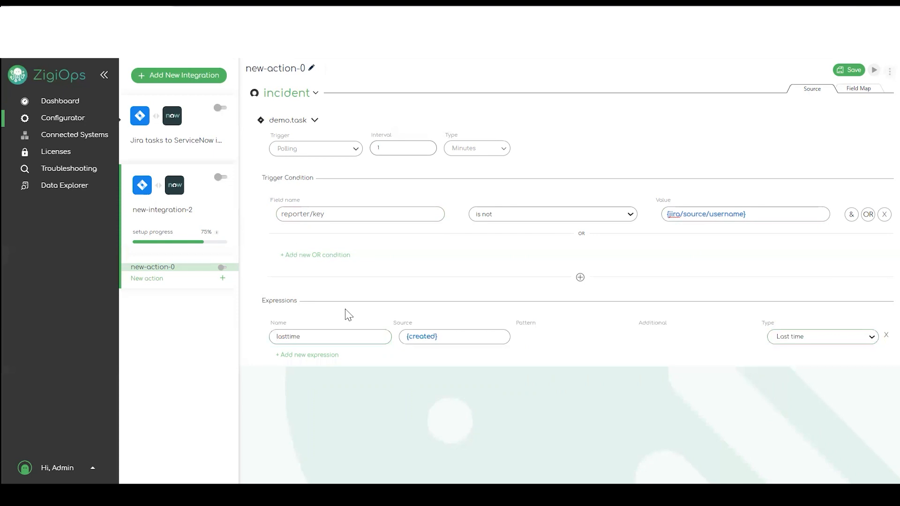
- Add an AND condition 'created greater than {lasttime}' and save the integration
left_click(851, 214)
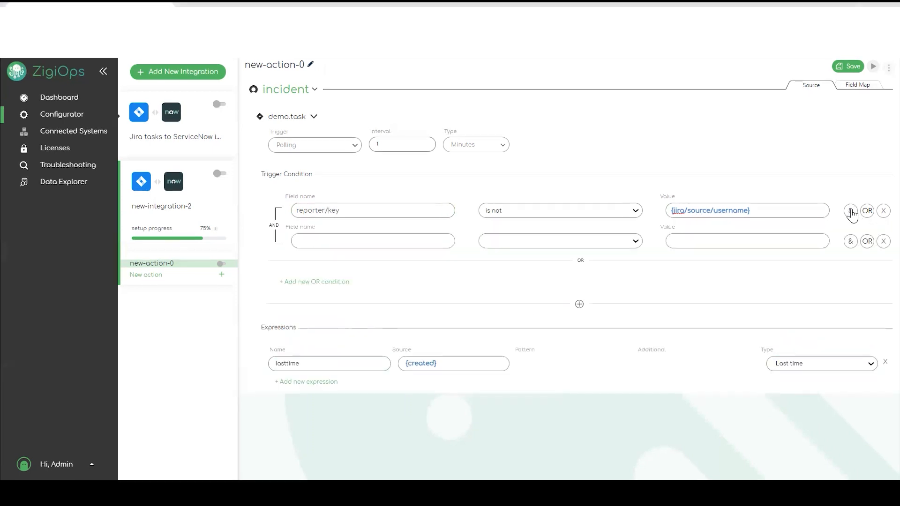
left_click(335, 243)
left_click(336, 266)
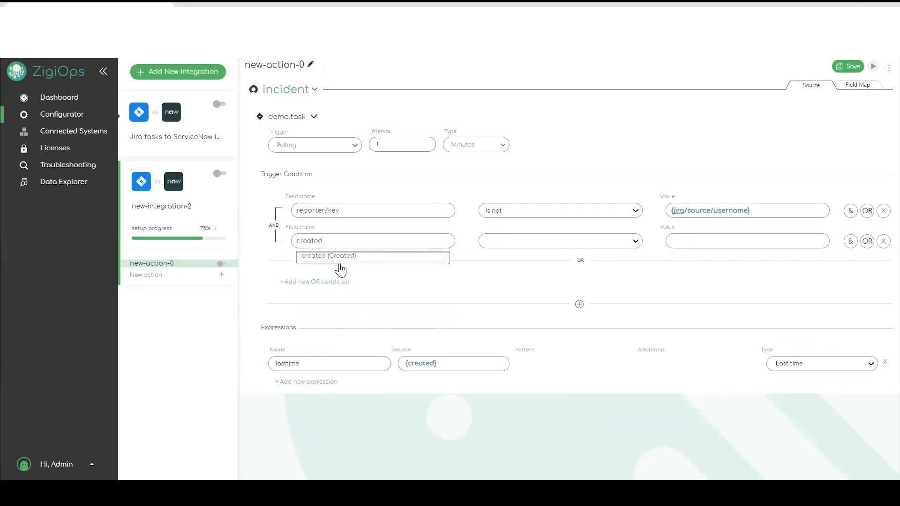
left_click(512, 246)
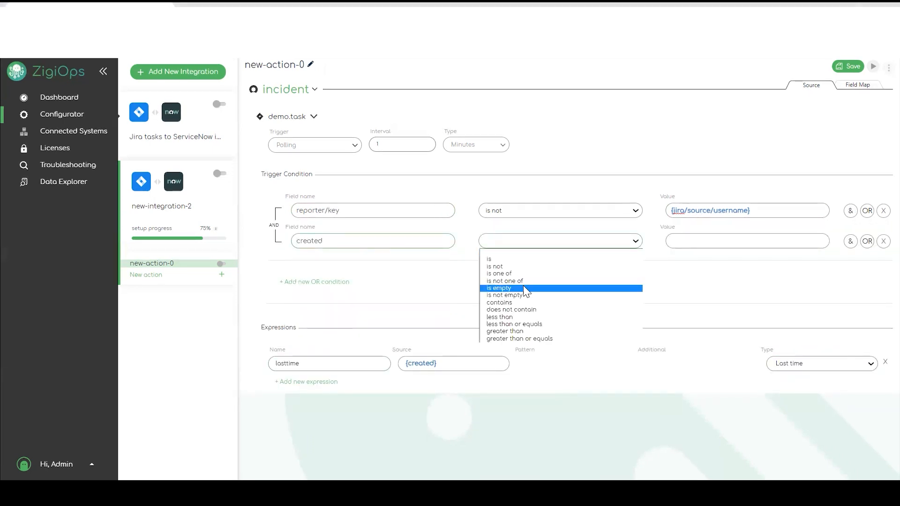
left_click(511, 331)
type("{")
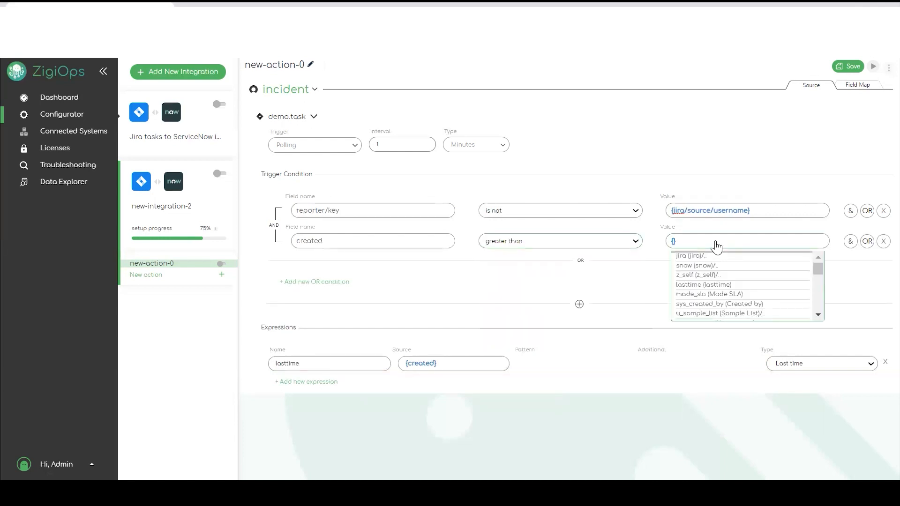
type("lasttime")
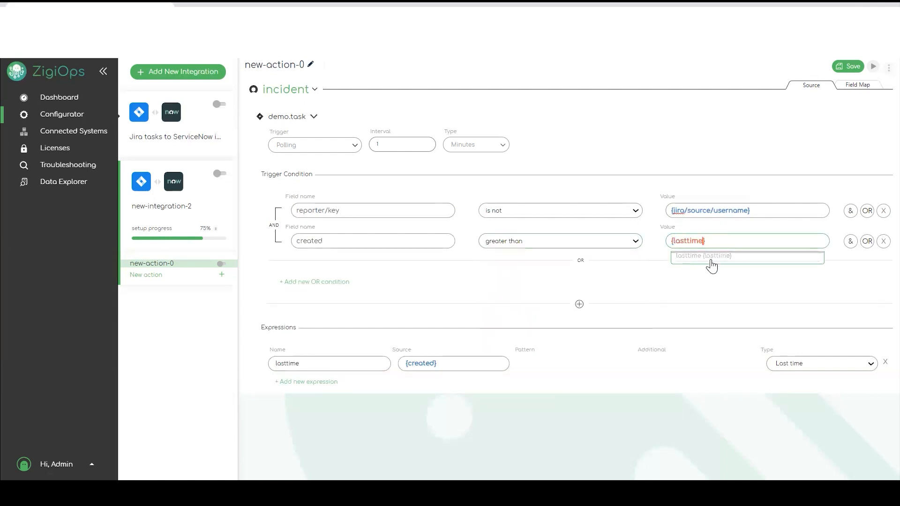
left_click(854, 280)
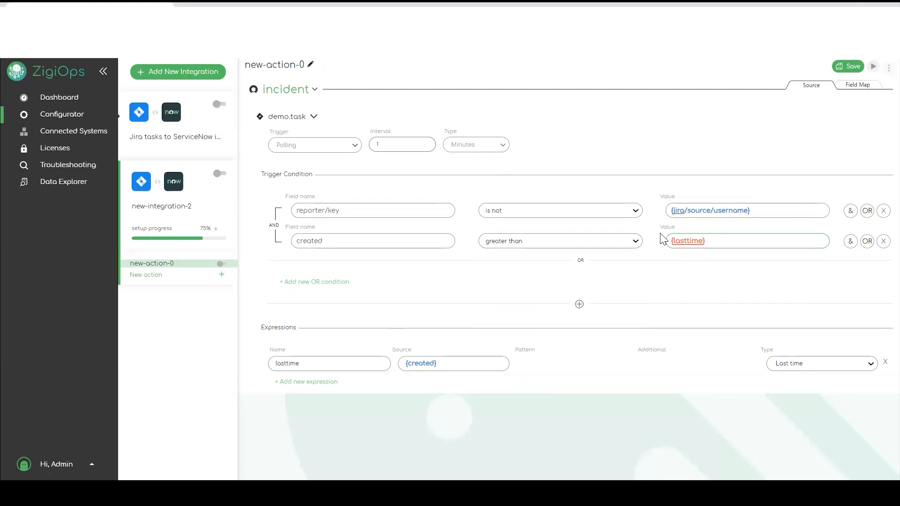
left_click(848, 66)
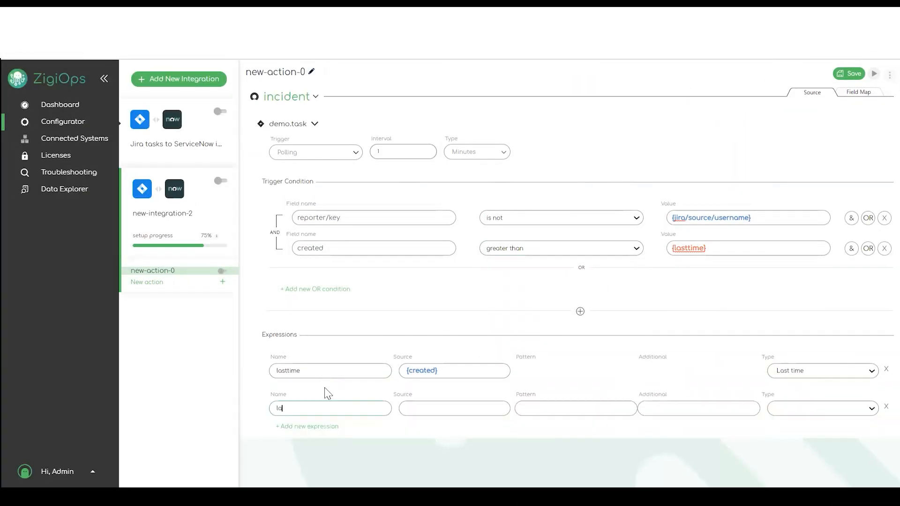
type("last")
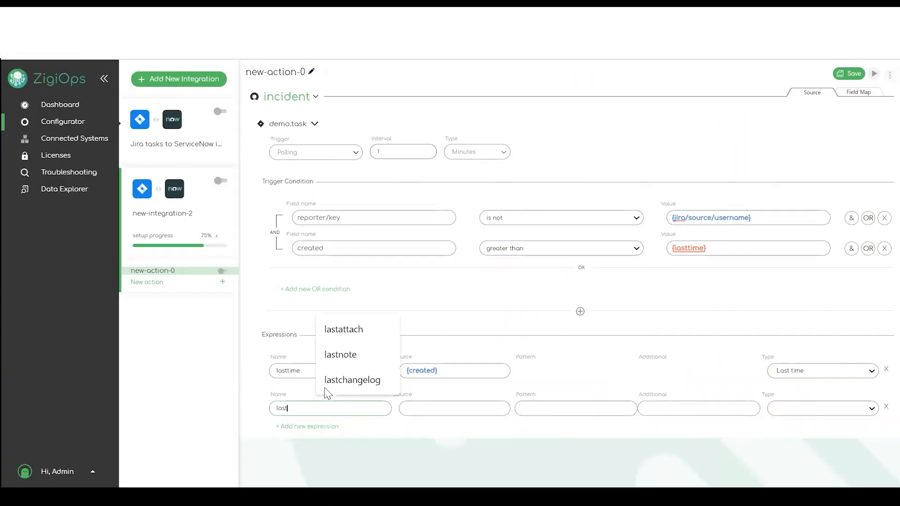
type("no")
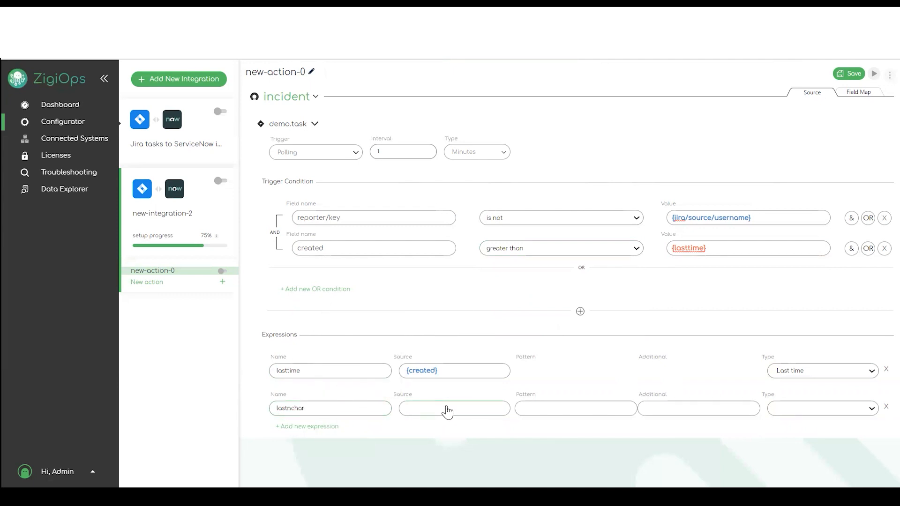
left_click(447, 409)
type("{}")
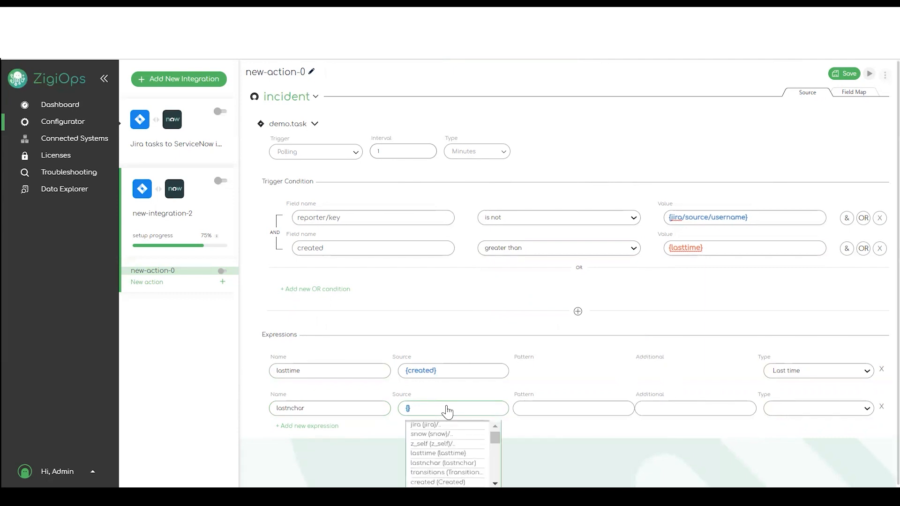
type("la")
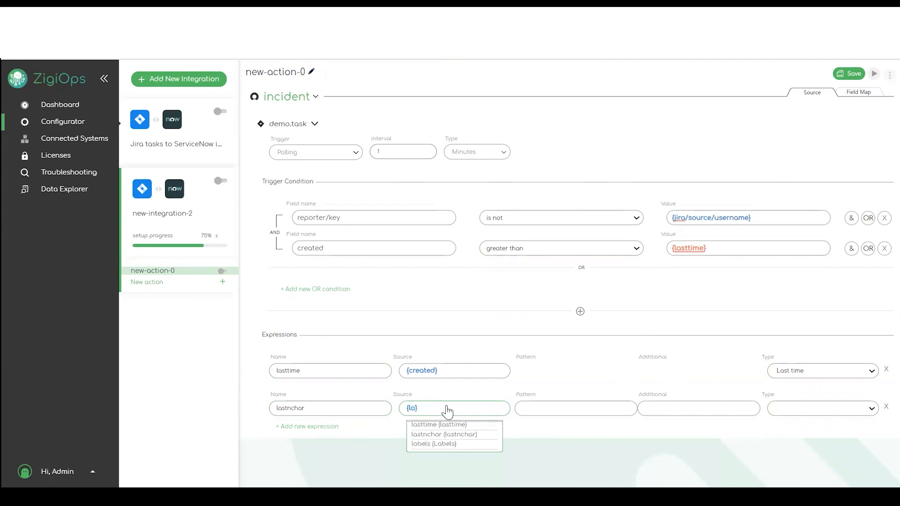
left_click(445, 434)
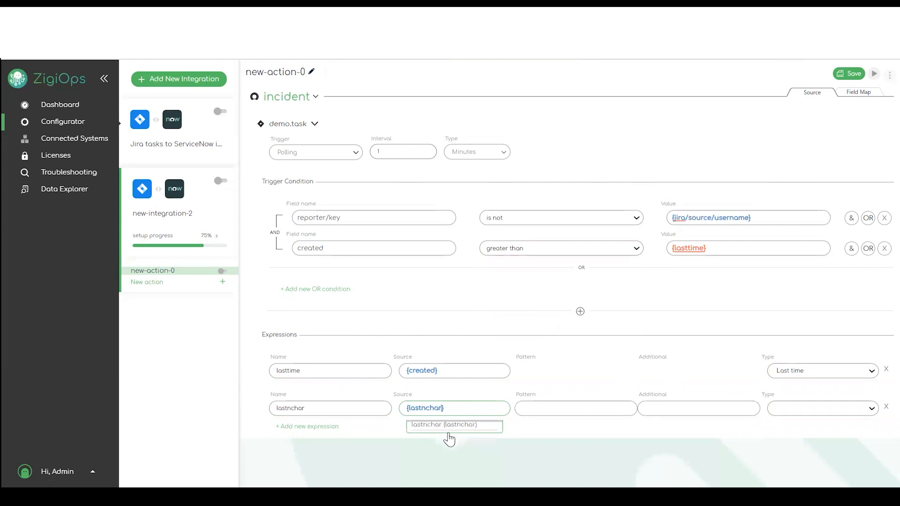
left_click(783, 411)
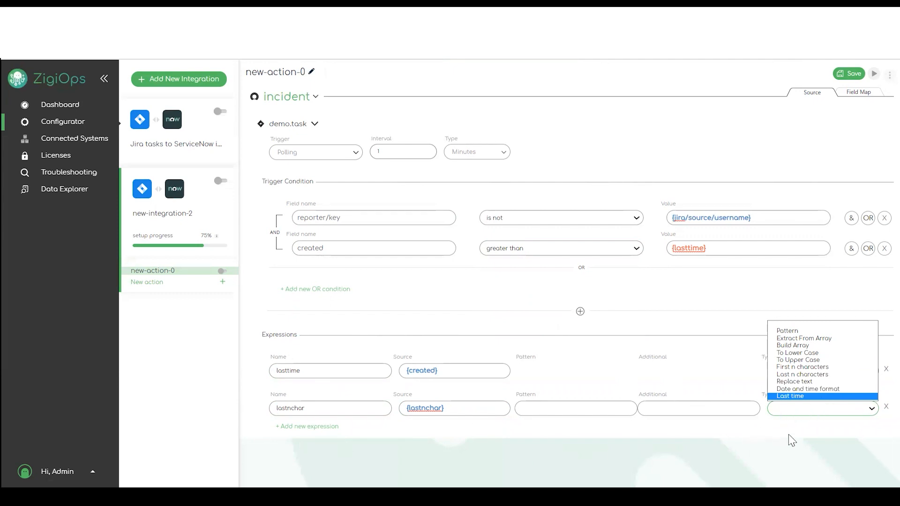
left_click(879, 410)
left_click(881, 406)
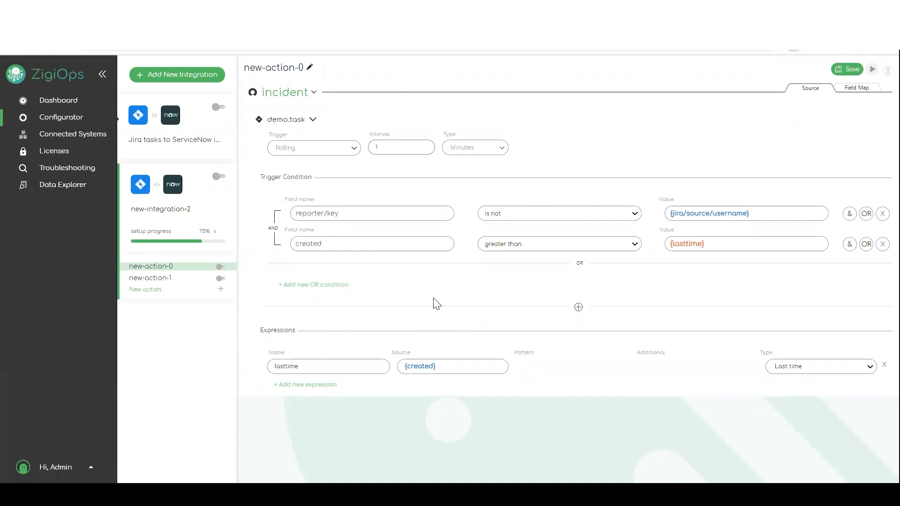
- In the field map, add a new mapping row targeting the skills incident field
left_click(861, 91)
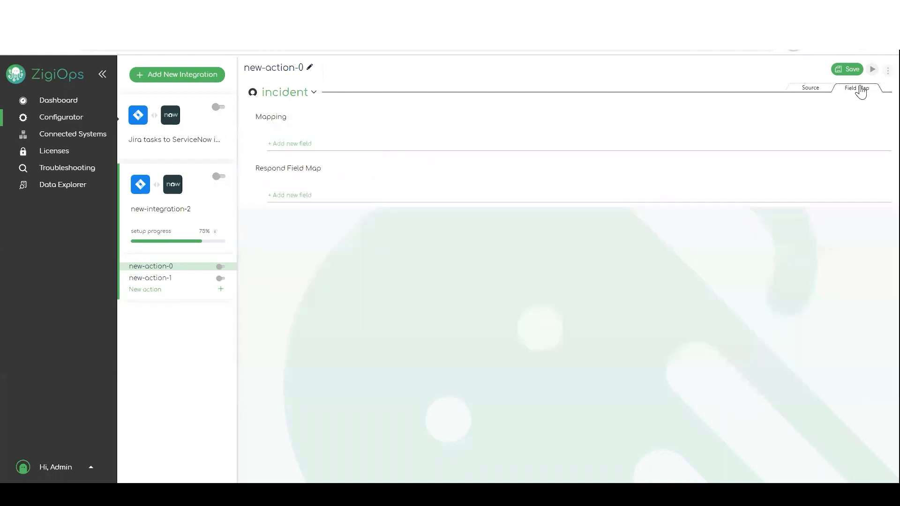
mouse_move(295, 99)
left_click(288, 143)
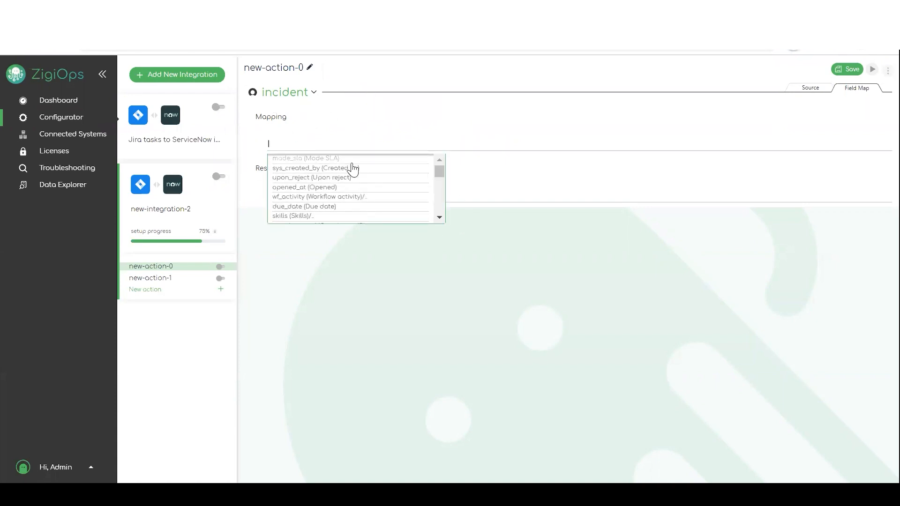
scroll(343, 192, "down", 5)
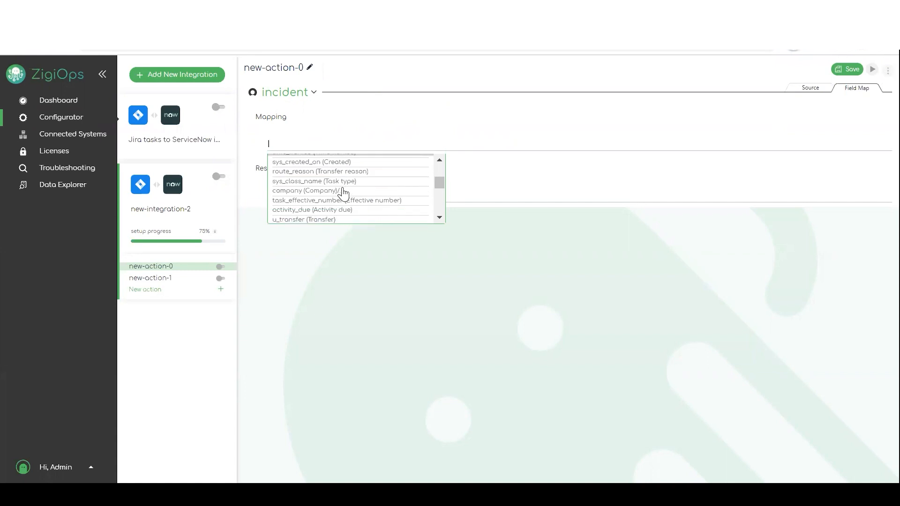
left_click(343, 189)
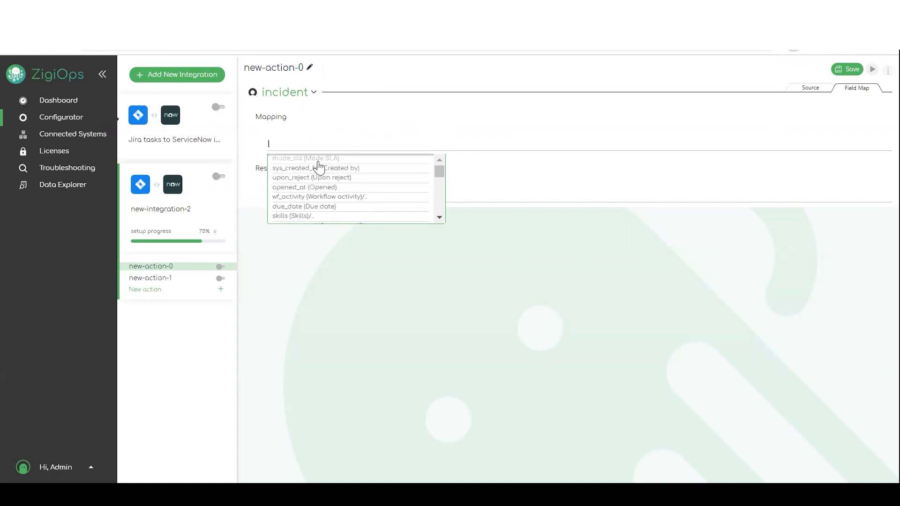
left_click(308, 217)
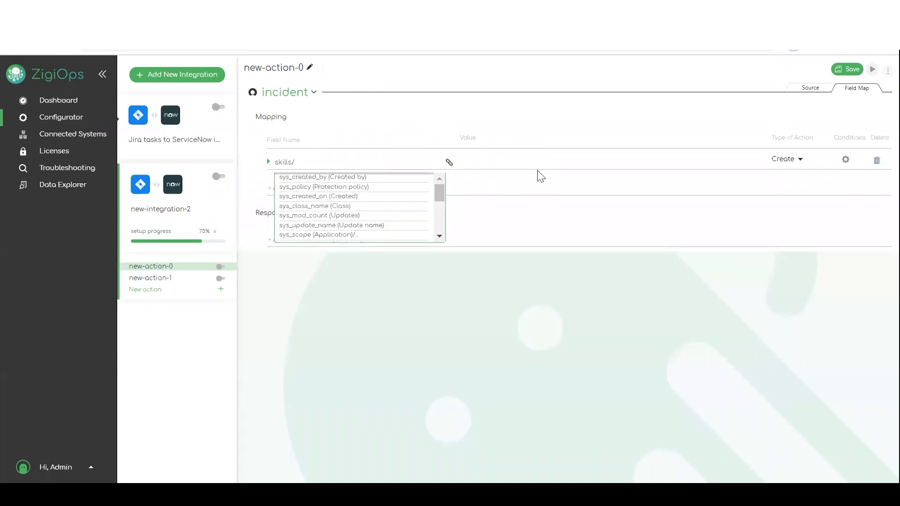
- Type trial text into the skills value and erase it, leaving the value blank
left_click(501, 159)
type("sadfadfad")
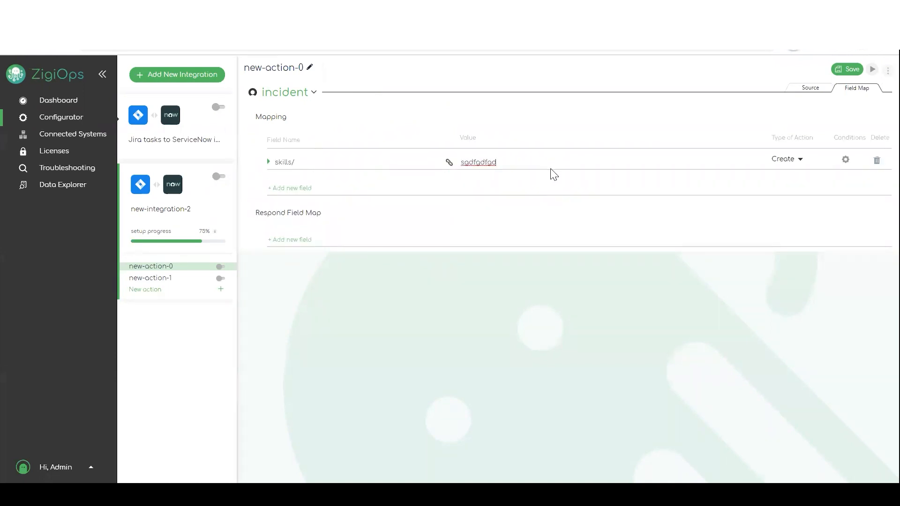
key("BackSpace")
key("BackSpace")
type("{")
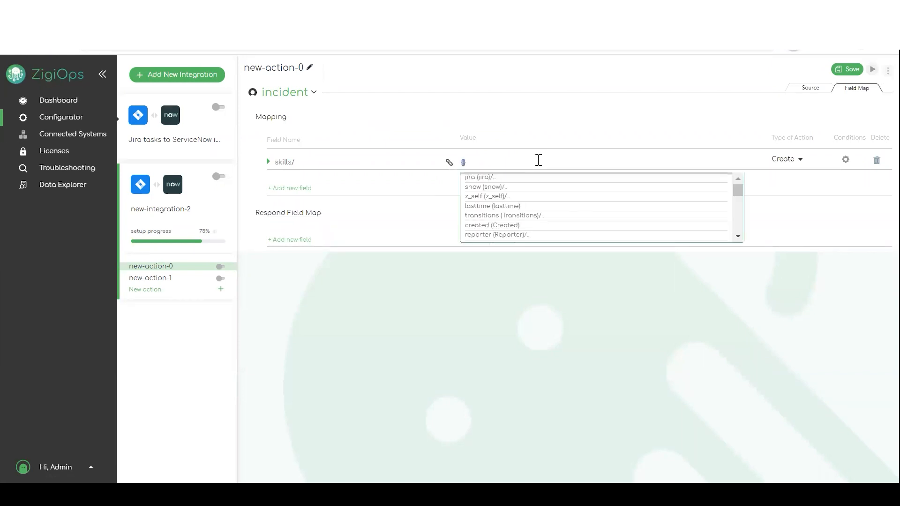
scroll(527, 220, "down", 2)
scroll(526, 220, "up", 2)
type("fssgsf/vb")
key("BackSpace")
key("BackSpace")
key("BackSpace")
key("BackSpace")
key("BackSpace")
key("BackSpace")
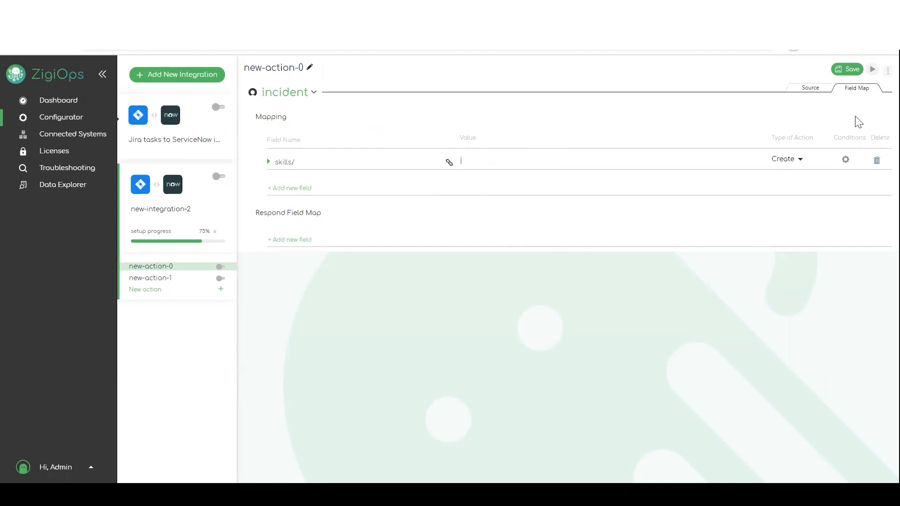
- Delete the skills row and map short_description to {summary}
left_click(876, 161)
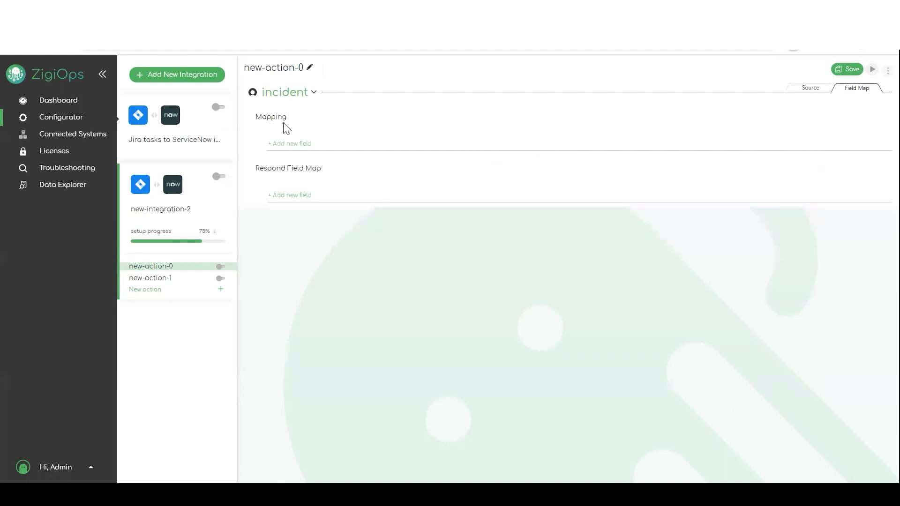
left_click(301, 143)
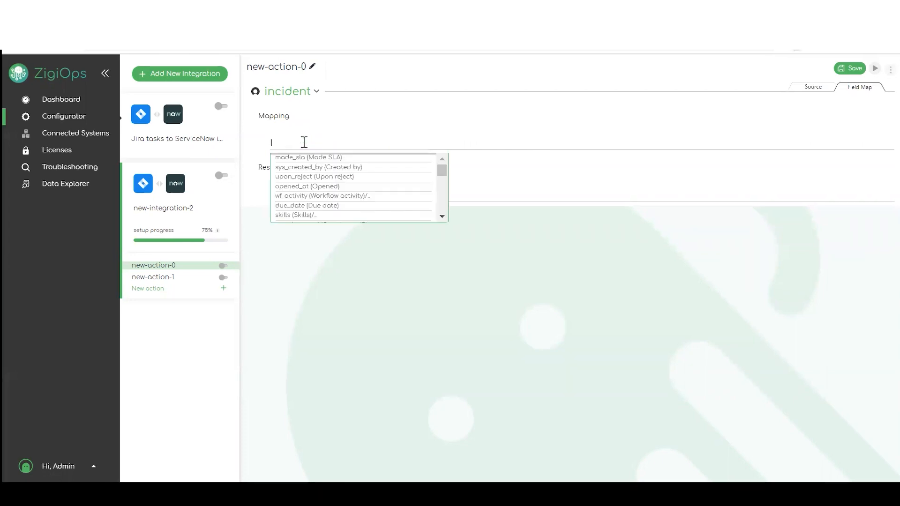
type("sh")
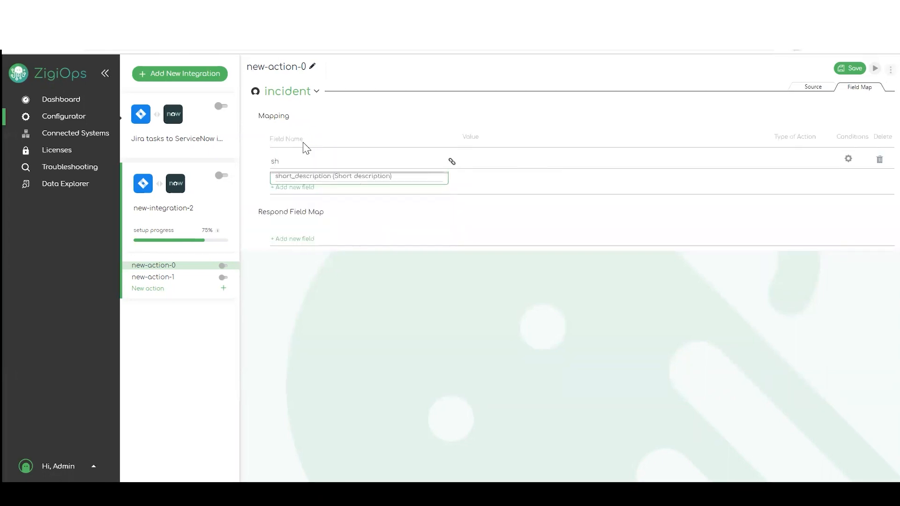
left_click(333, 179)
left_click(480, 160)
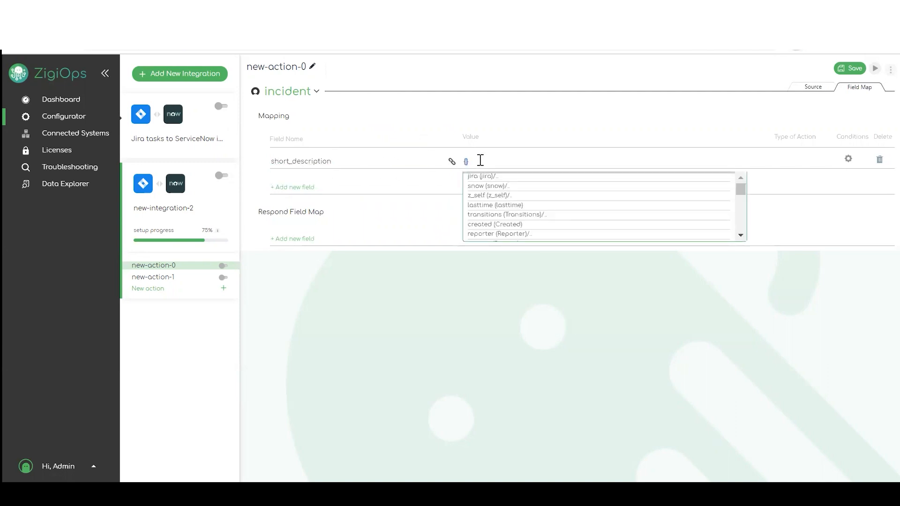
type("sum")
left_click(488, 177)
- Add a description mapping row and begin its value with {de
left_click(288, 186)
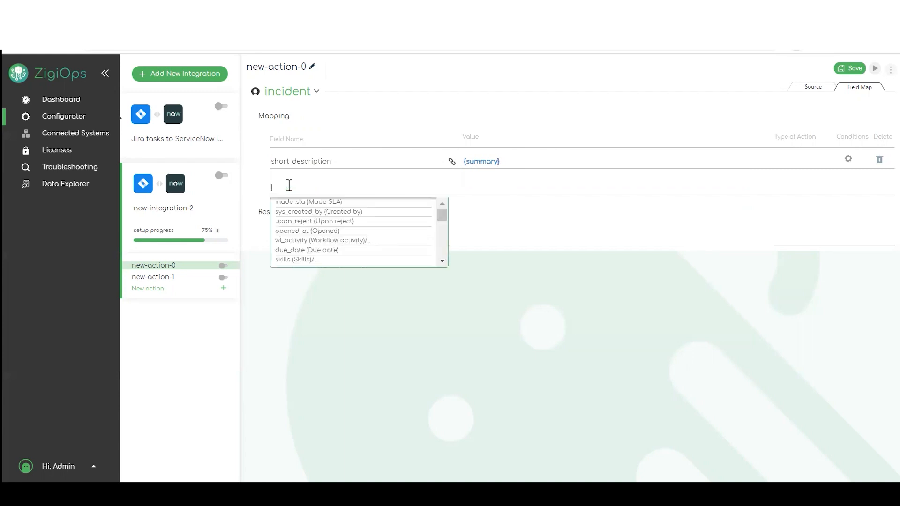
type("des")
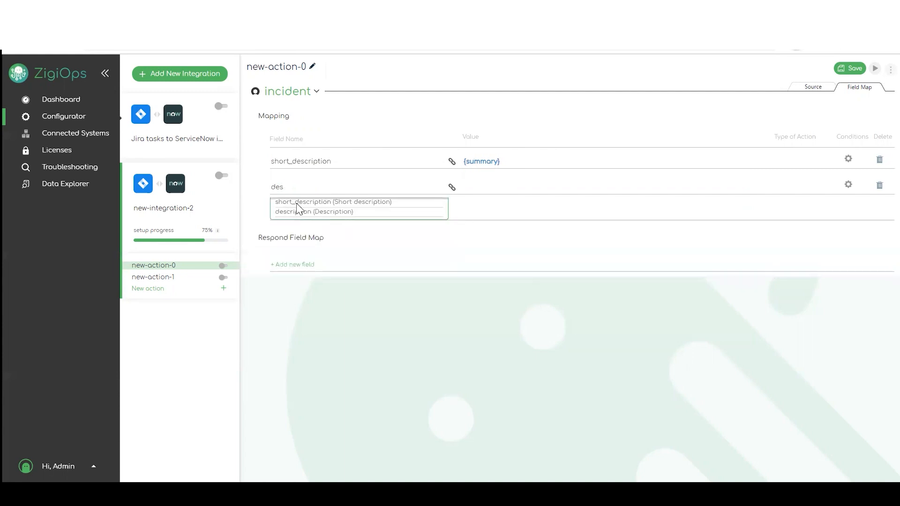
left_click(303, 212)
left_click(510, 187)
type("{")
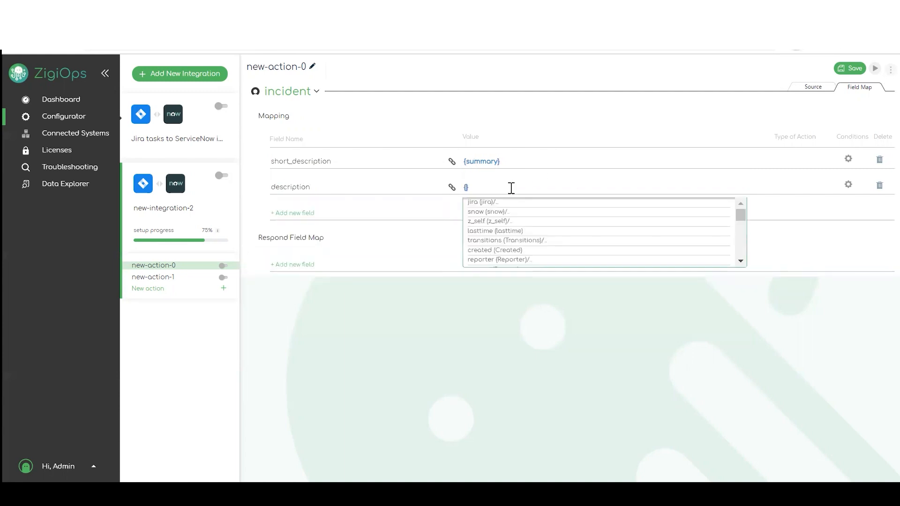
type("de")
- Map description to {description} and add a work_notes/value mapping row
left_click(508, 205)
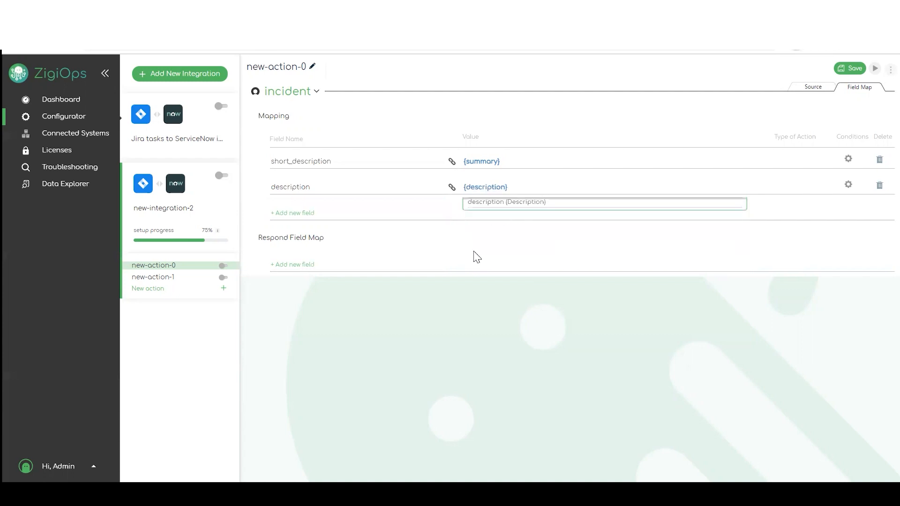
left_click(291, 214)
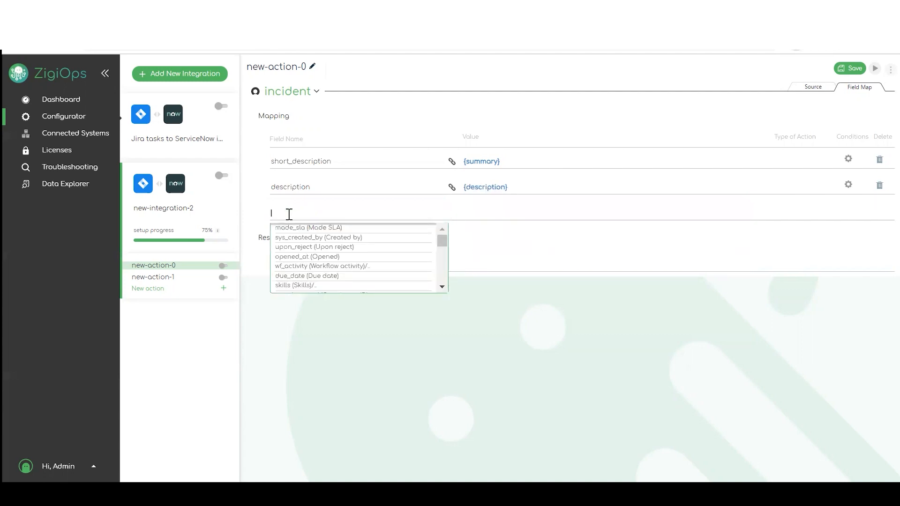
type("wo")
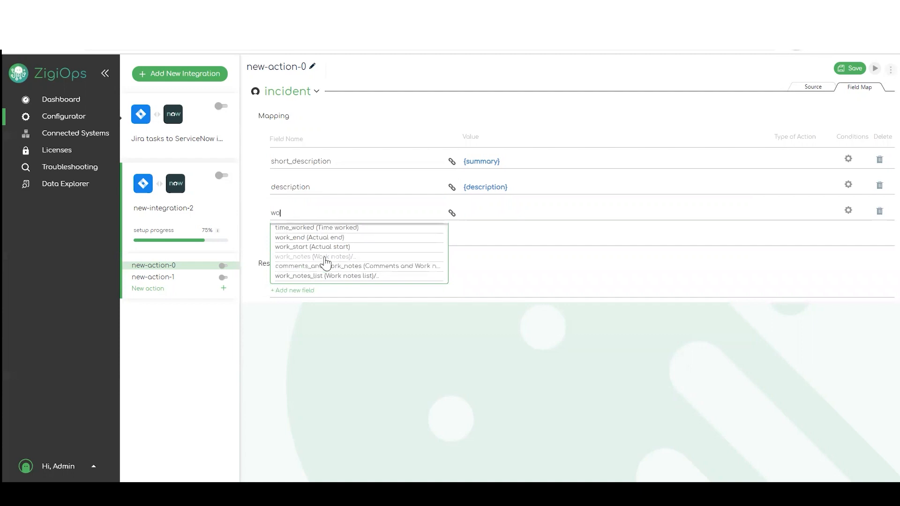
left_click(327, 262)
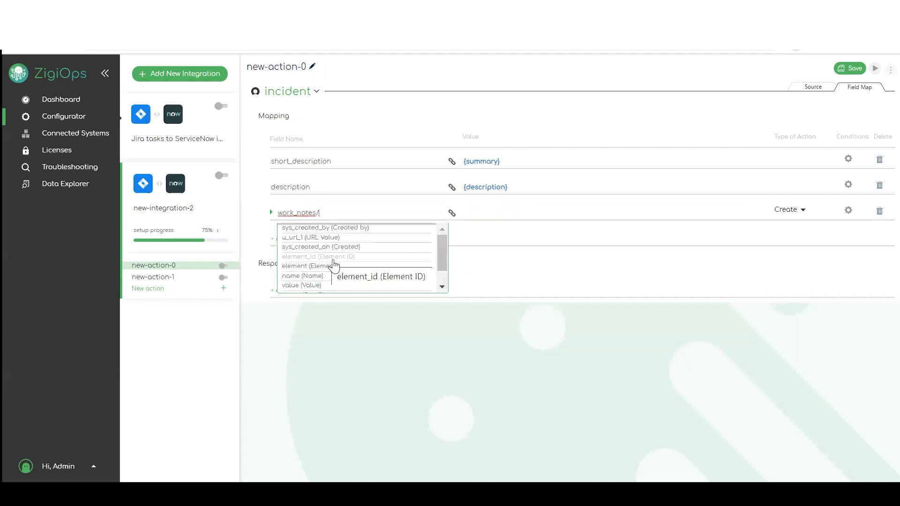
left_click(311, 285)
- Set work_notes/value to 'Direct URL to Jira issue:{jira/source/url}/browse/{key}'
left_click(490, 211)
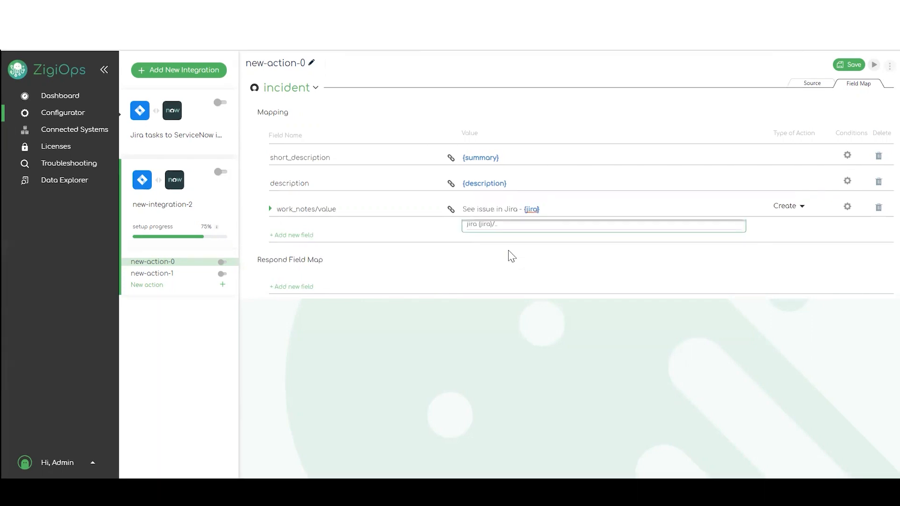
left_click(488, 225)
type("url}")
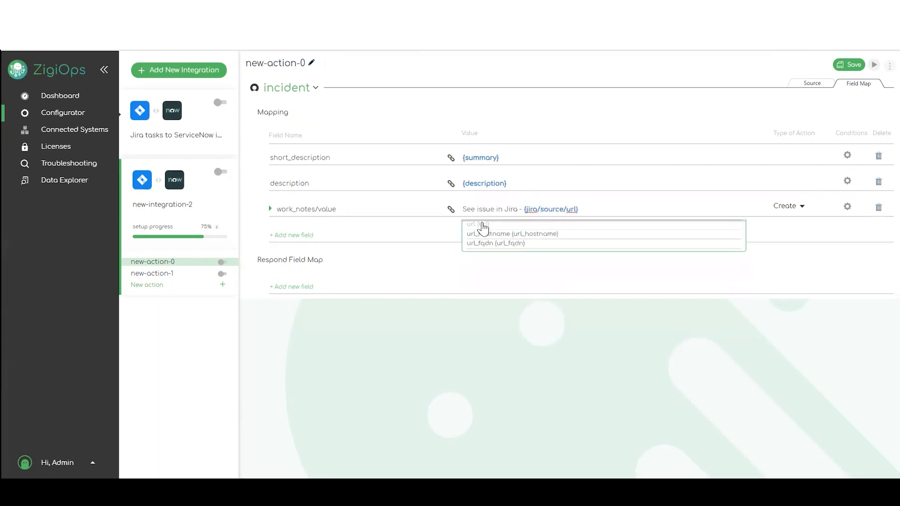
type("/browse")
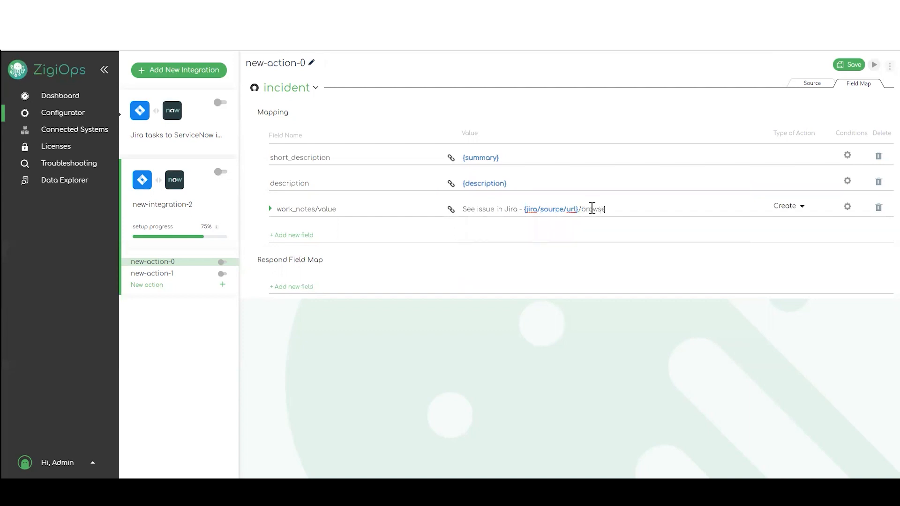
type("/{key}")
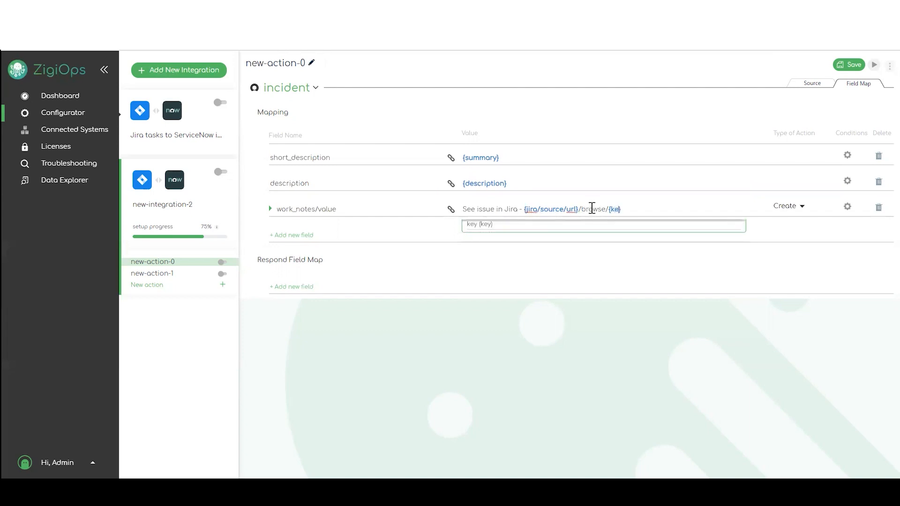
left_click(485, 225)
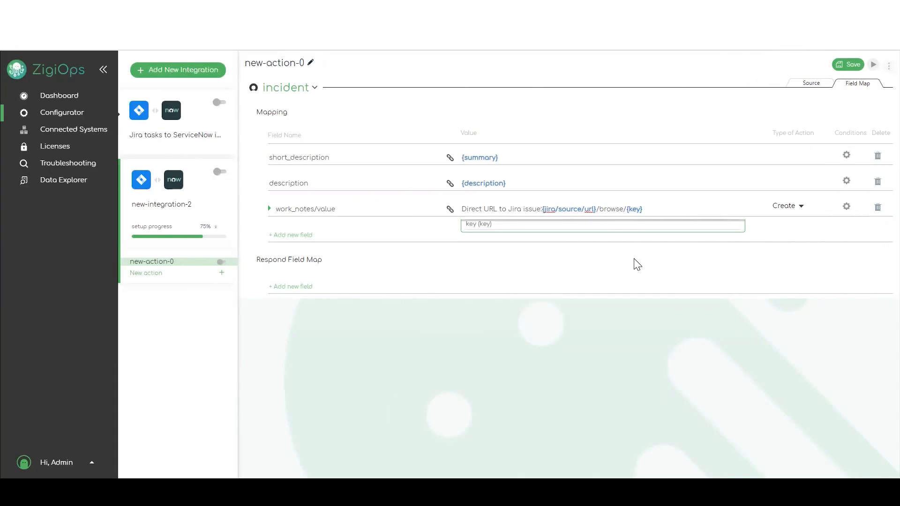
left_click(635, 263)
- Add an urgency mapping with a first condition checking priority is High
left_click(296, 236)
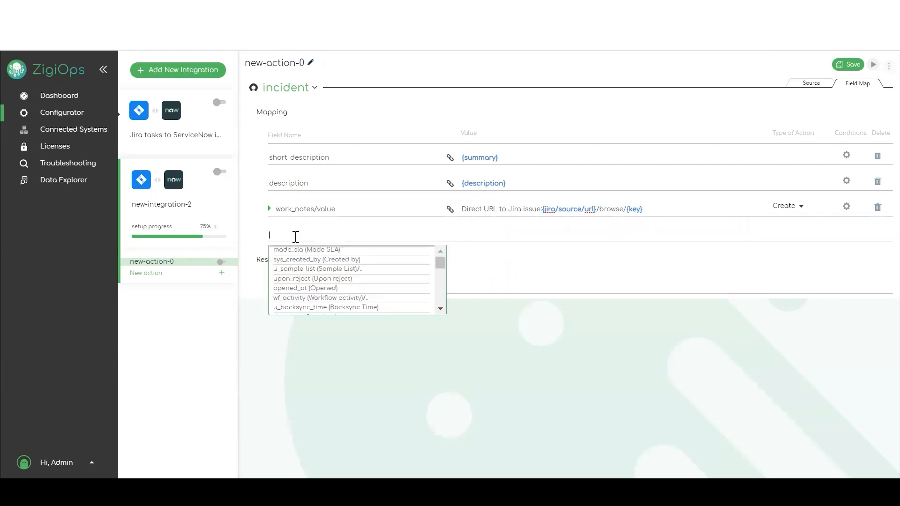
type("ur")
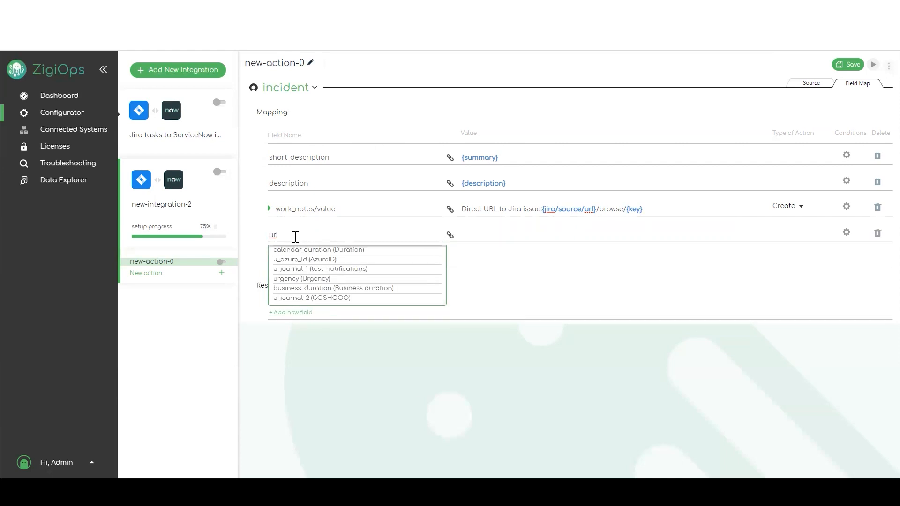
type("gency")
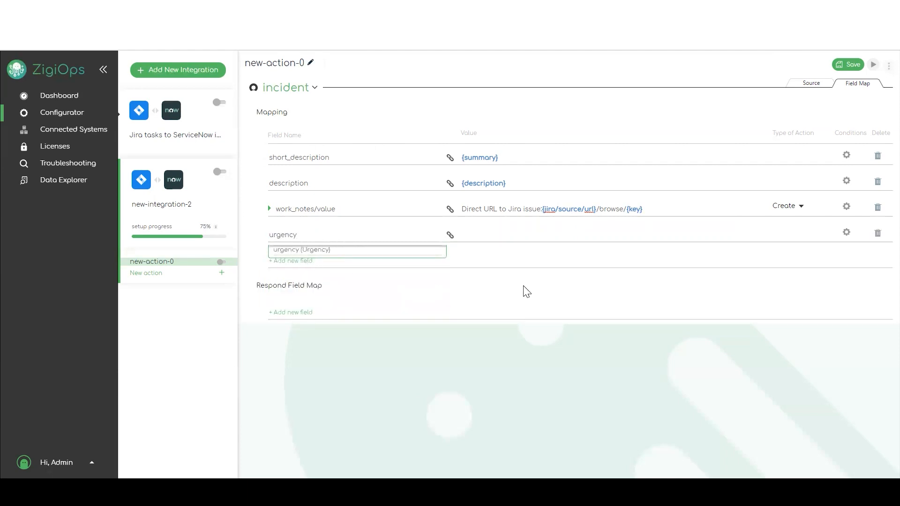
left_click(847, 234)
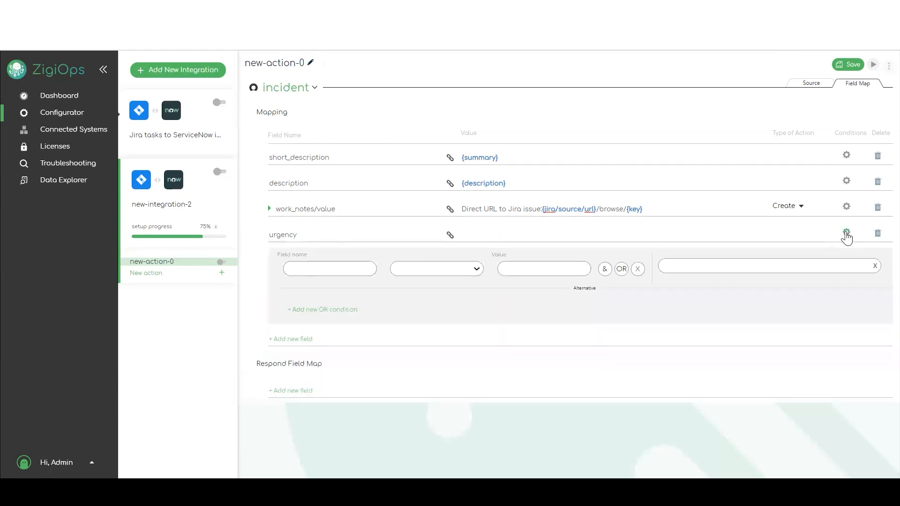
left_click(348, 270)
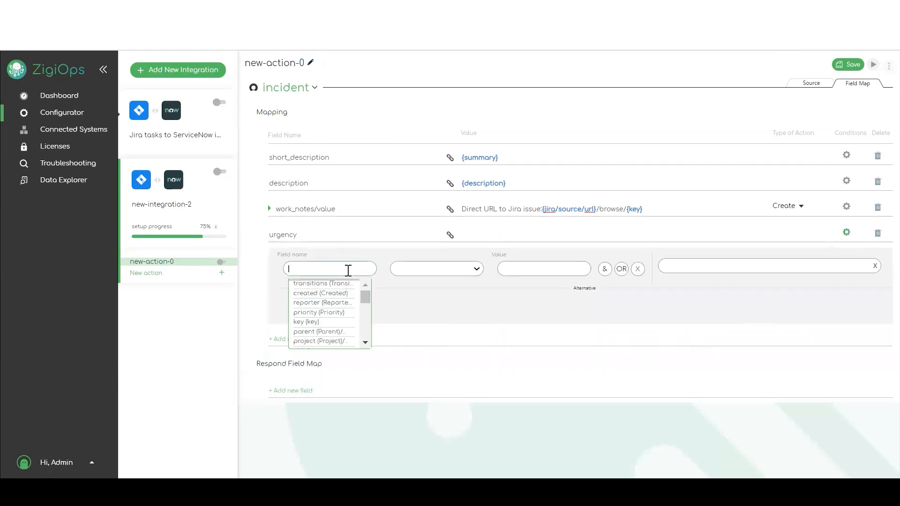
type("pro")
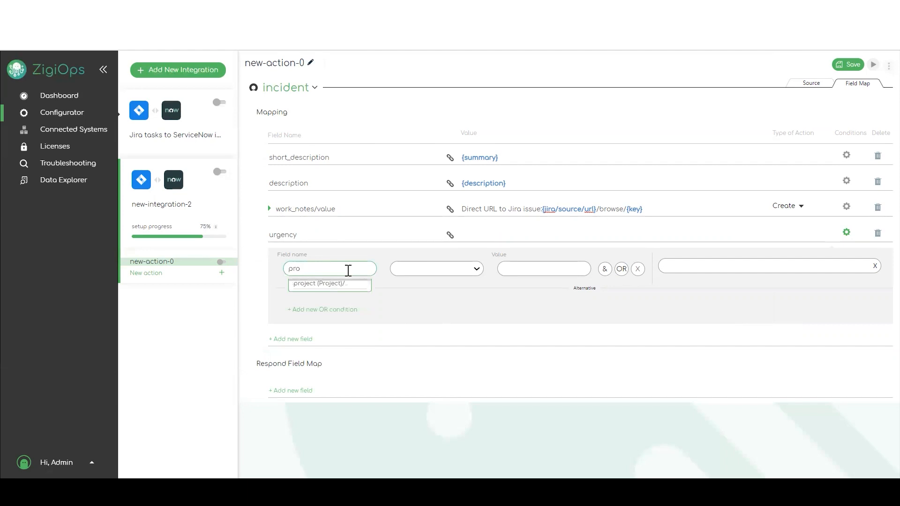
key("BackSpace")
type("i")
left_click(309, 285)
left_click(438, 273)
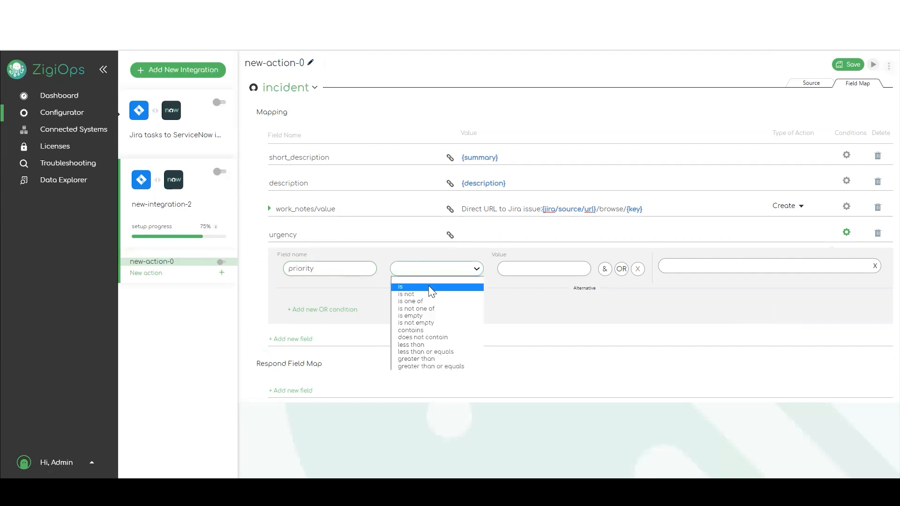
left_click(428, 285)
left_click(560, 274)
type("High")
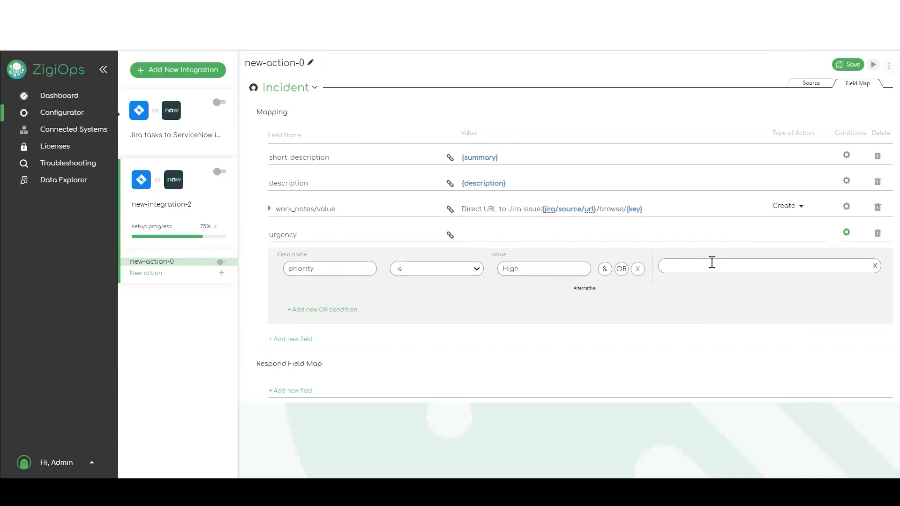
- Add a second OR condition: priority is Medium gives urgency 2
left_click(334, 309)
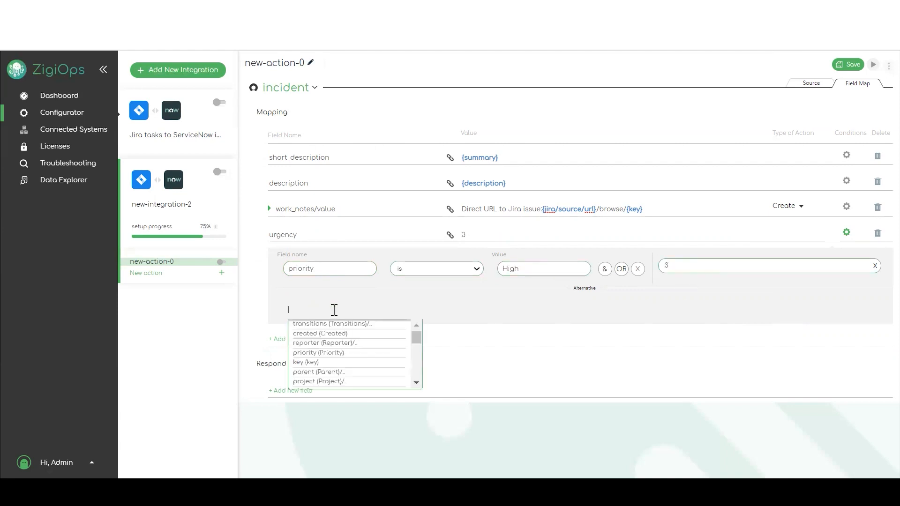
type("pri")
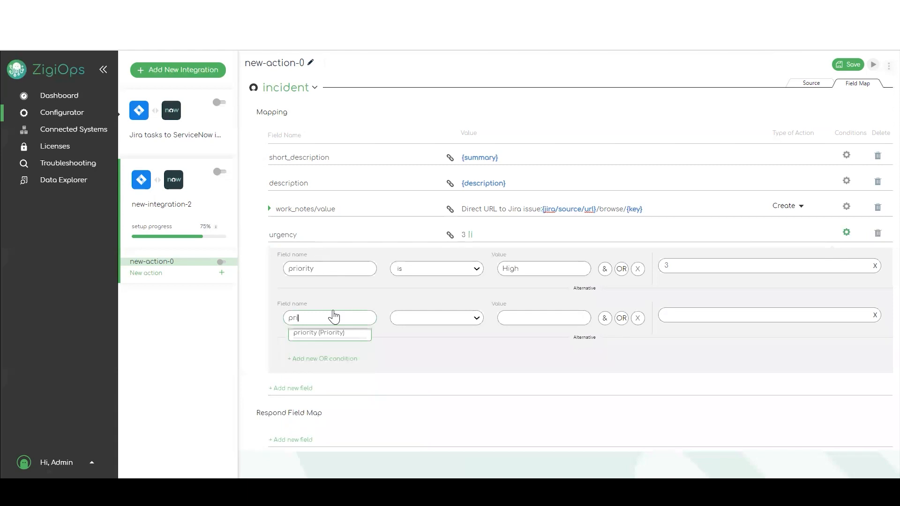
left_click(317, 334)
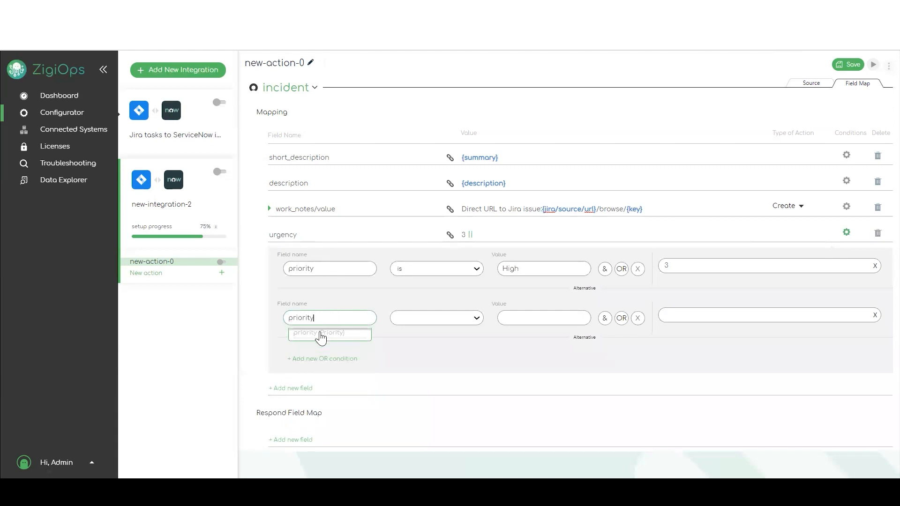
left_click(470, 323)
left_click(457, 337)
left_click(559, 321)
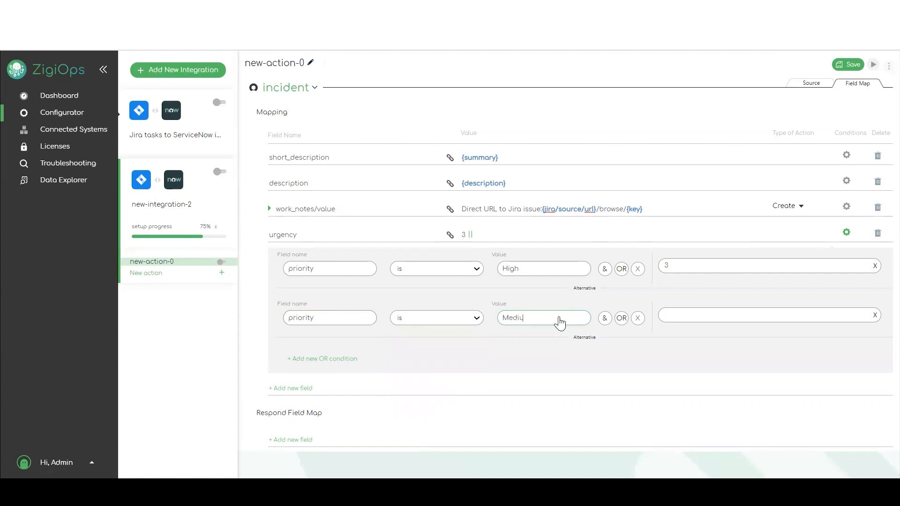
left_click(701, 314)
type("2")
- Add a third OR condition: priority is Low gives urgency 1
left_click(328, 359)
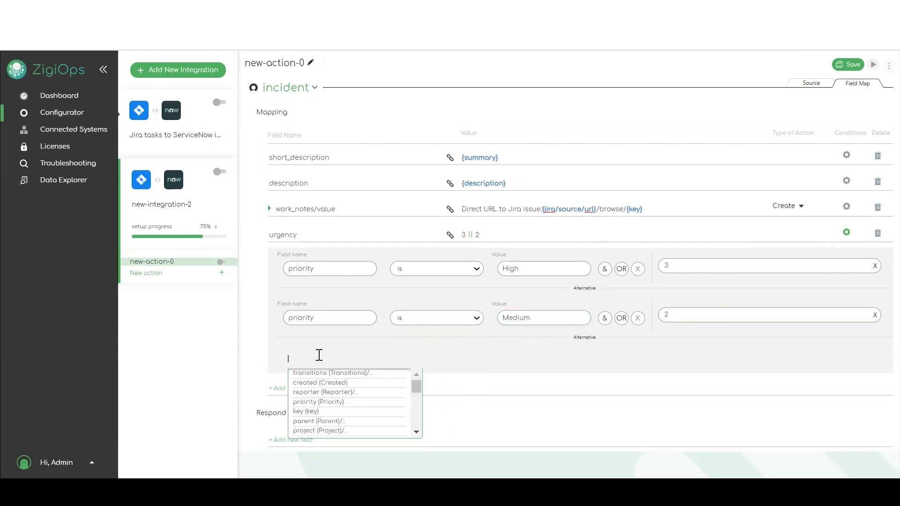
type("pri")
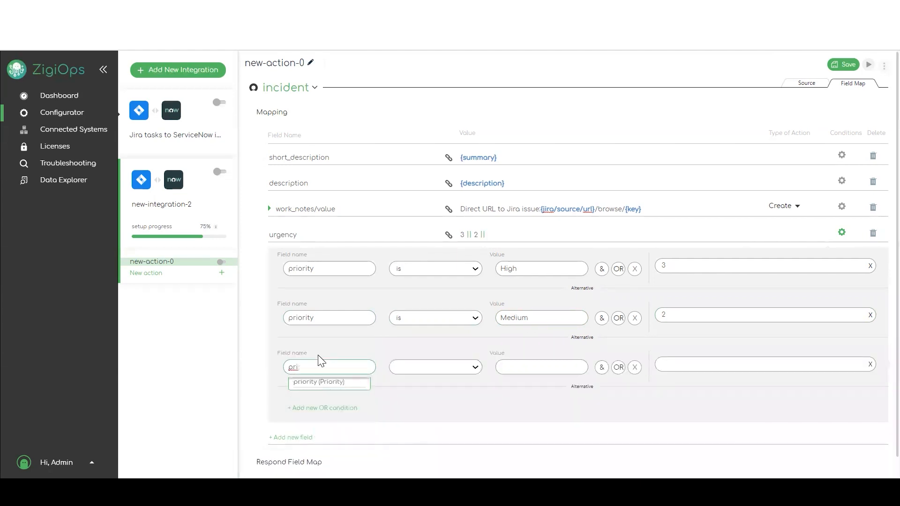
left_click(315, 387)
left_click(474, 368)
left_click(435, 386)
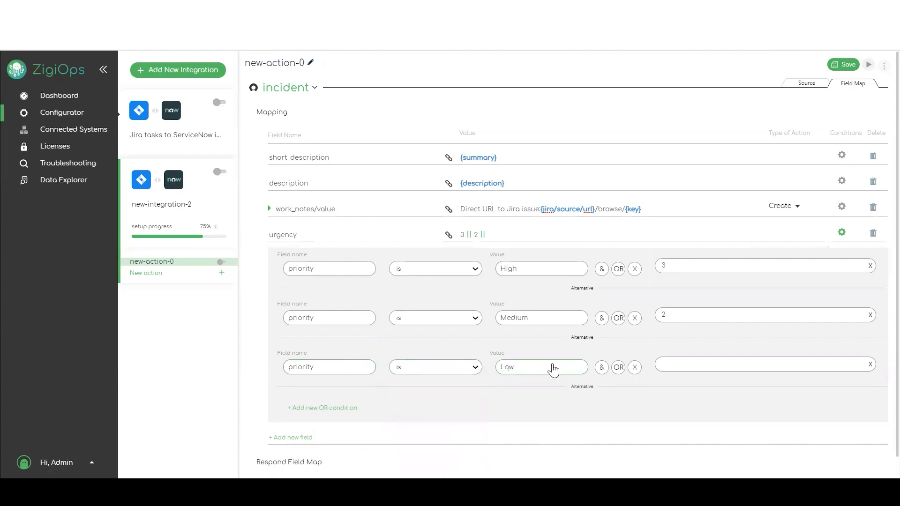
left_click(730, 364)
scroll(663, 380, "down", 1)
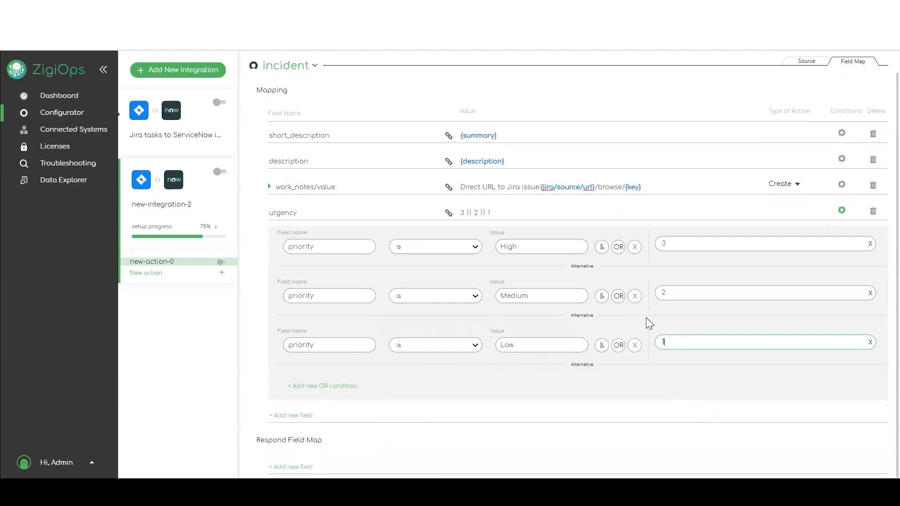
scroll(646, 321, "up", 1)
scroll(646, 317, "up", 1)
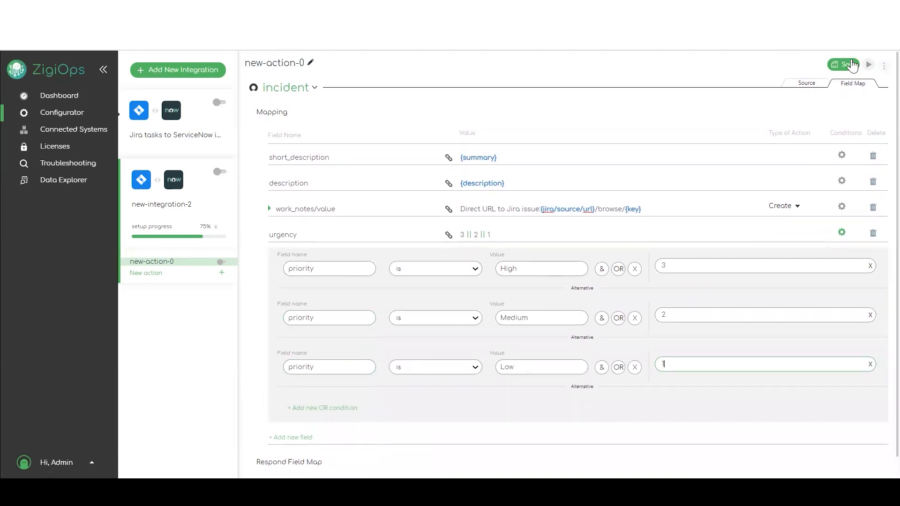
- Save new-action-0's field mapping including the urgency conditions
left_click(852, 65)
scroll(479, 302, "down", 1)
scroll(478, 307, "up", 1)
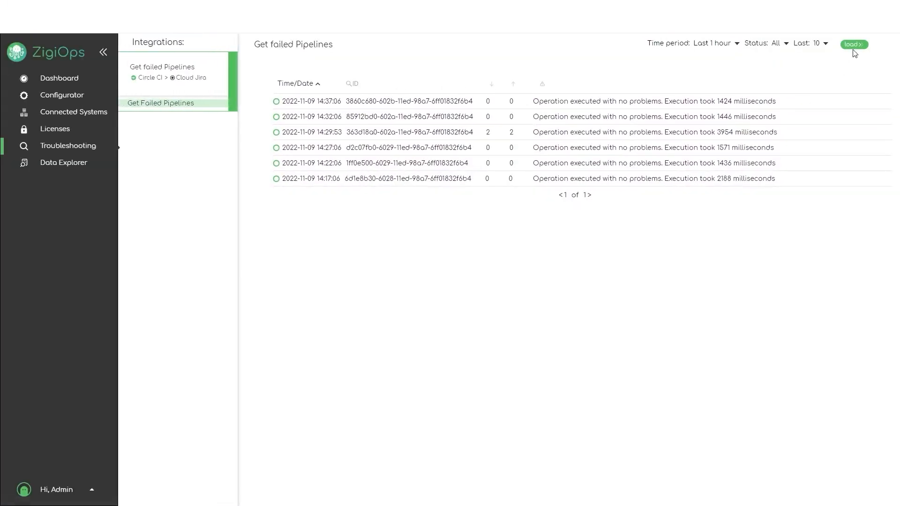
- Load the latest Get failed Pipelines runs and view the newest run's load data as JSON
left_click(853, 45)
left_click(579, 104)
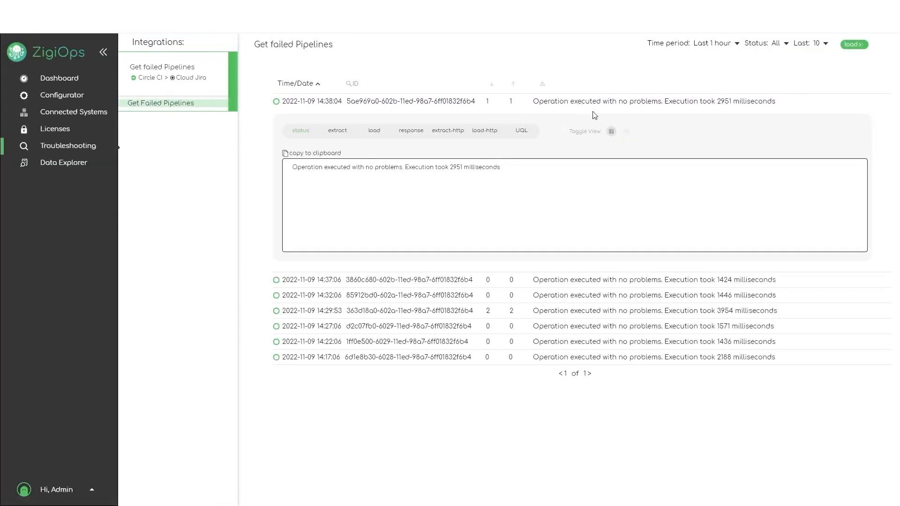
left_click(365, 135)
left_click(625, 131)
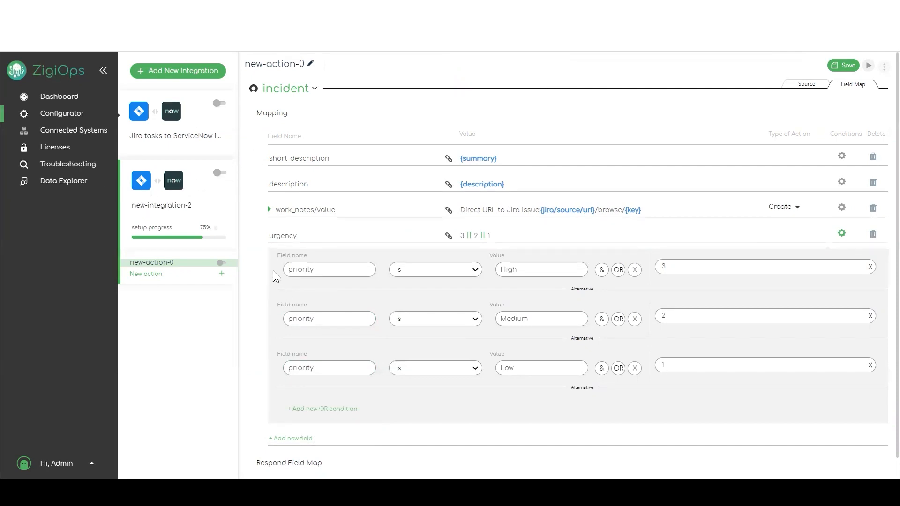
- Add empty actions new-action-1 through new-action-3 to new-integration-2 beneath new-action-0
left_click(808, 84)
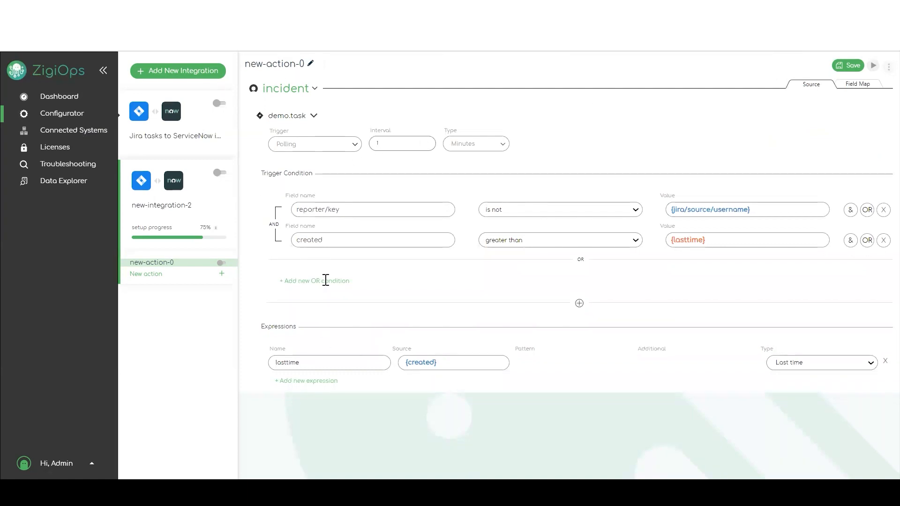
left_click(222, 274)
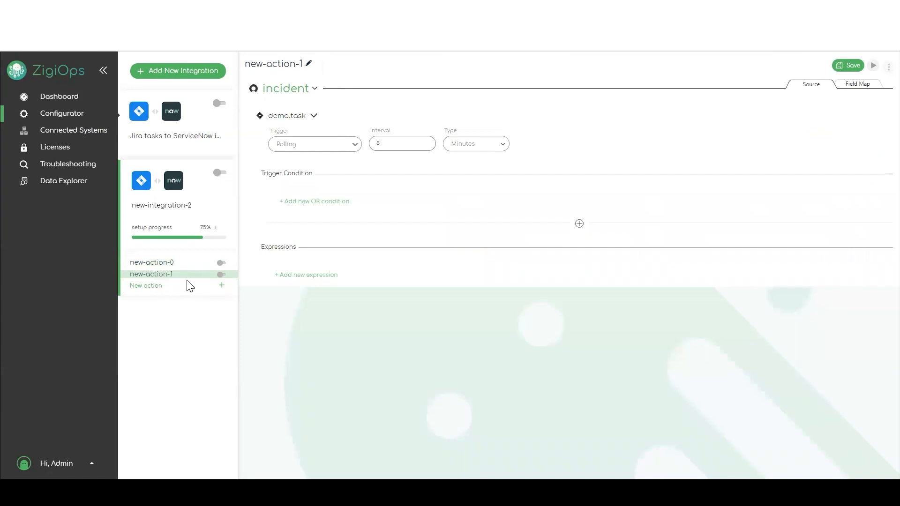
left_click(864, 87)
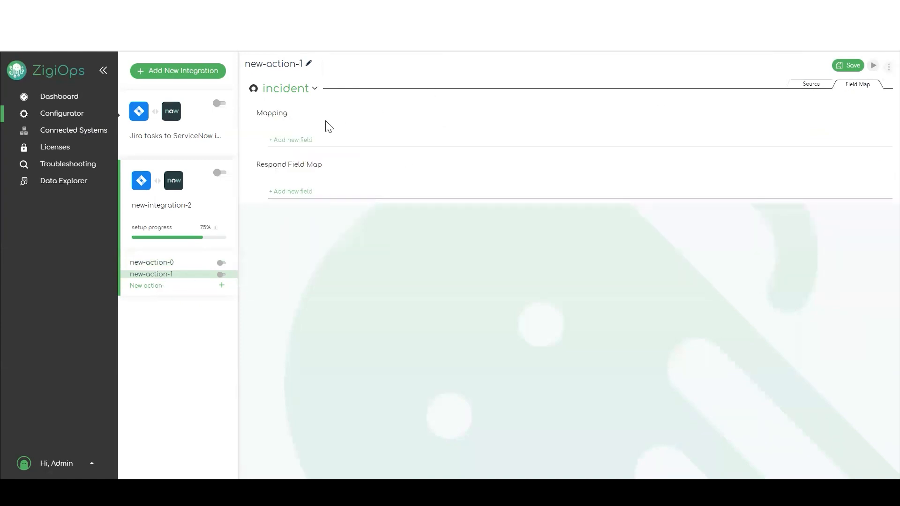
left_click(810, 86)
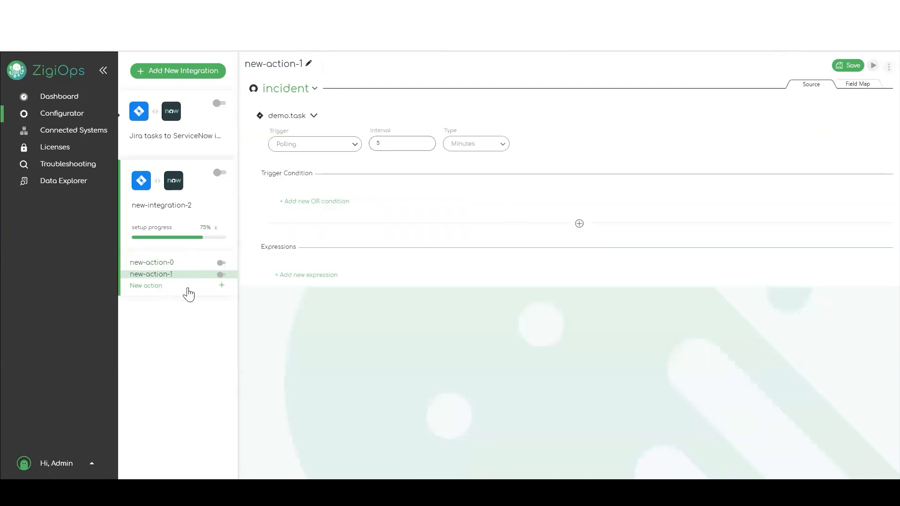
left_click(223, 286)
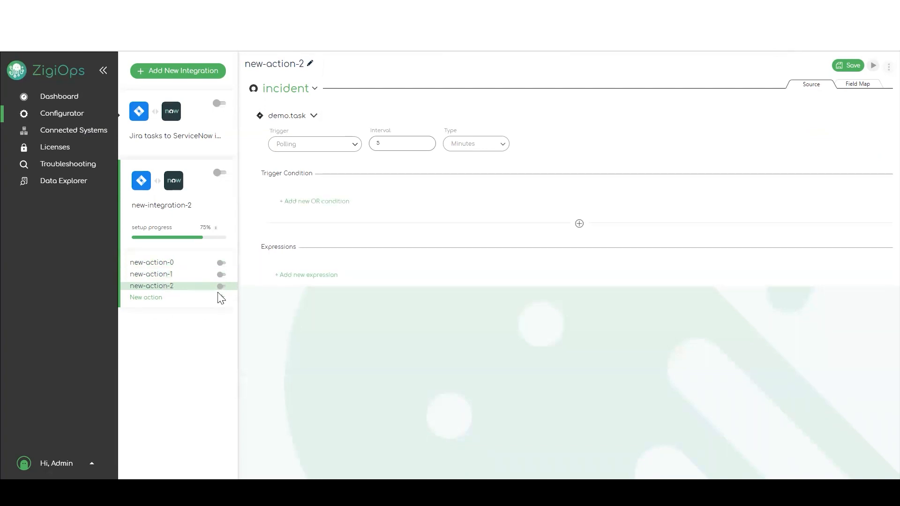
left_click(221, 299)
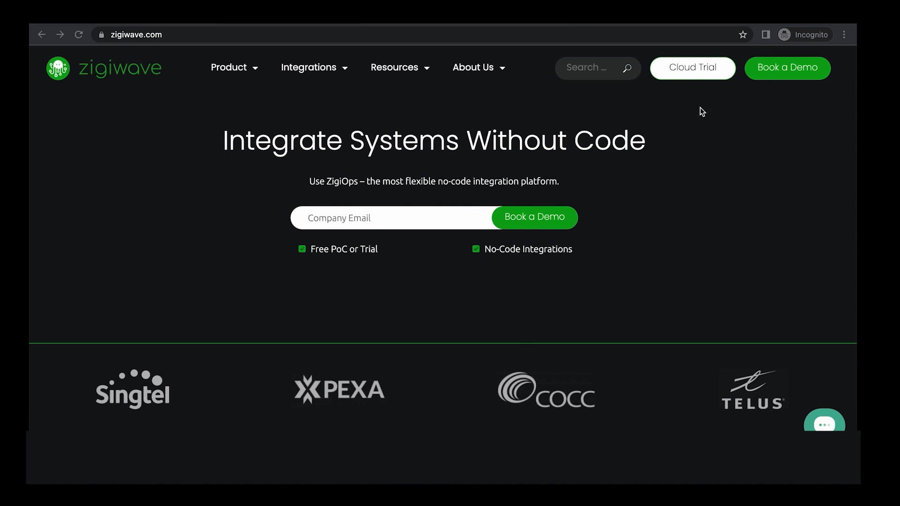
- Enter a company email address and request a ZigiOps demo
left_click(420, 213)
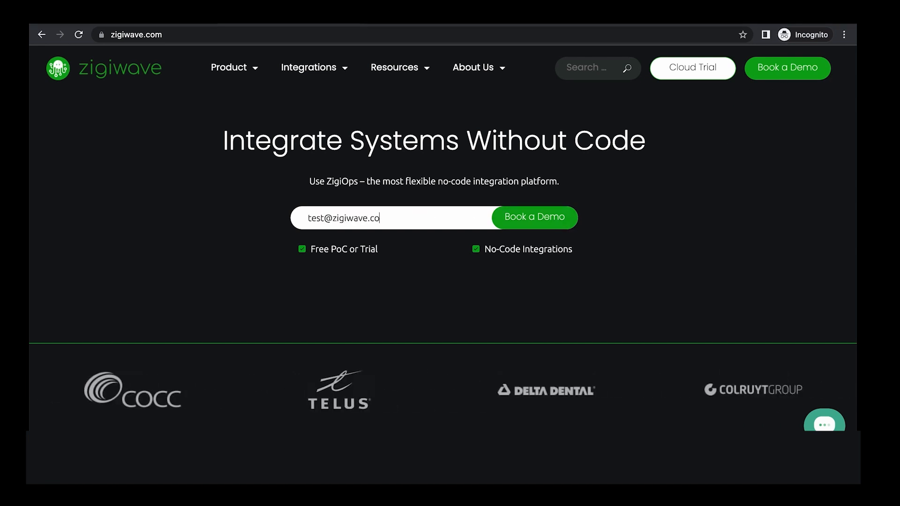
left_click(530, 223)
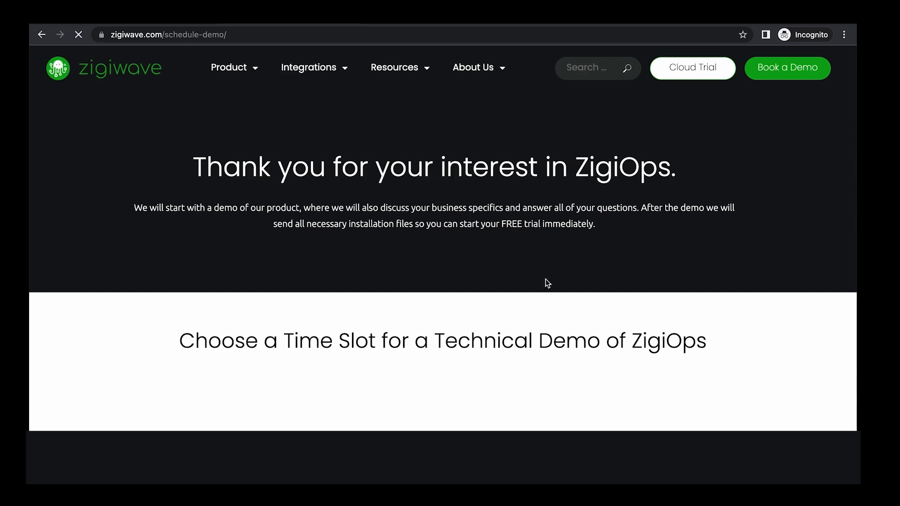
- Pick Wednesday, November 9 at 11:30 for the demo and confirm the slot
scroll(638, 237, "down", 7)
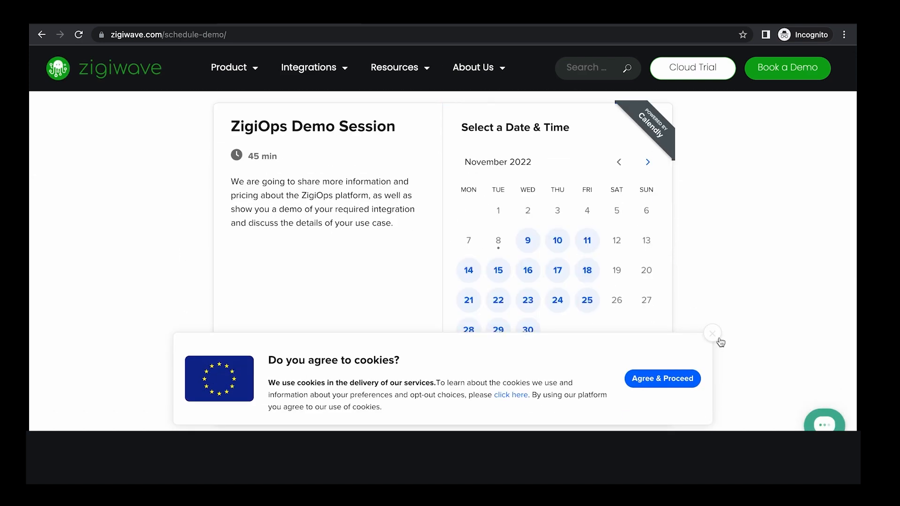
left_click(712, 334)
left_click(527, 240)
left_click(635, 217)
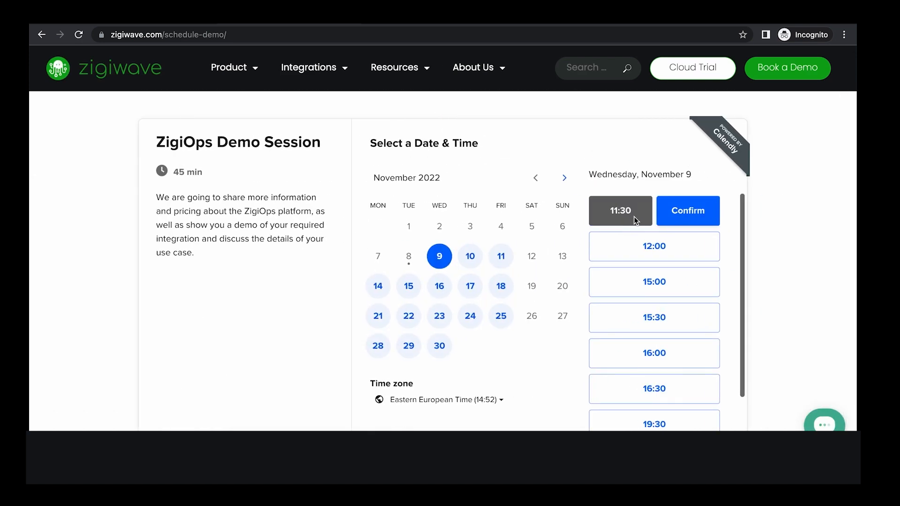
left_click(662, 212)
- Fill in the contact name, email address and company name ZigiWave
type("Test zigiWave")
key("BackSpace")
key("BackSpace")
key("BackSpace")
key("BackSpace")
key("BackSpace")
key("BackSpace")
key("BackSpace")
key("BackSpace")
type("ZigiWave")
left_click(416, 248)
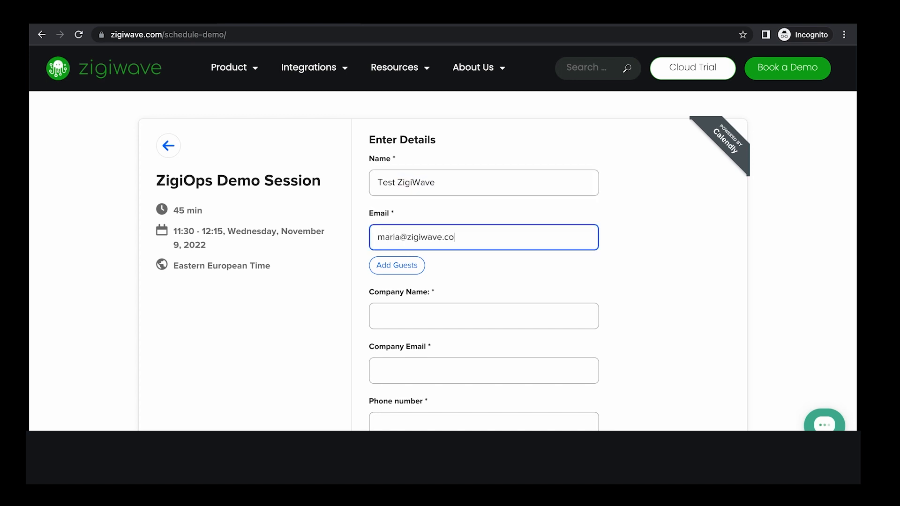
scroll(414, 312, "down", 1)
left_click(428, 276)
type("ZigiWave Test")
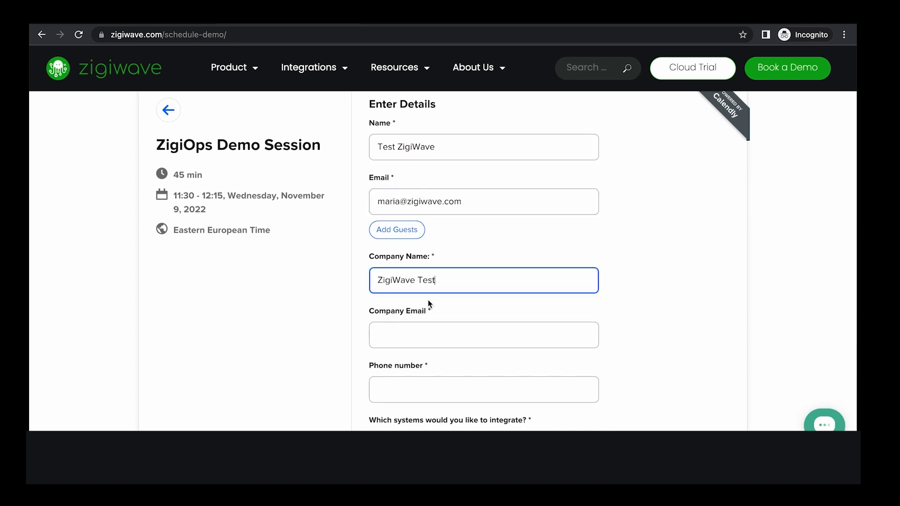
- Copy the email into the company email field and enter the phone number
triple_click(422, 202)
key("ctrl+c")
left_click(394, 335)
key("ctrl+v")
scroll(410, 335, "down", 2)
left_click(410, 336)
type("+35908976")
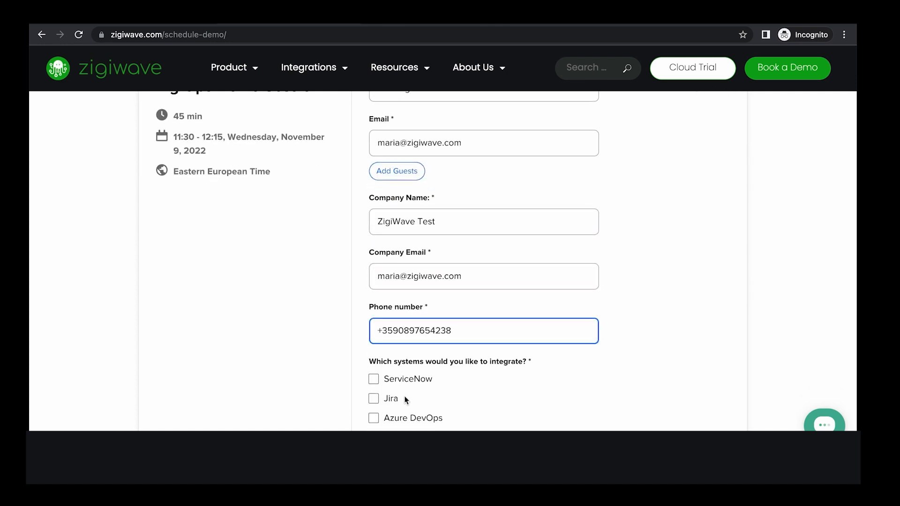
- Mark ServiceNow as the system to integrate and schedule the demo event
scroll(406, 399, "down", 3)
left_click(373, 264)
scroll(377, 280, "down", 5)
left_click(434, 338)
left_click(410, 404)
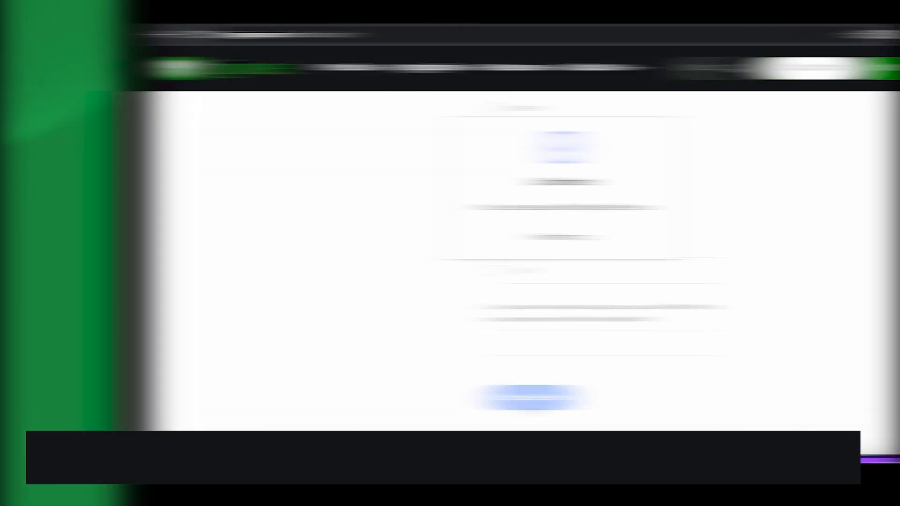